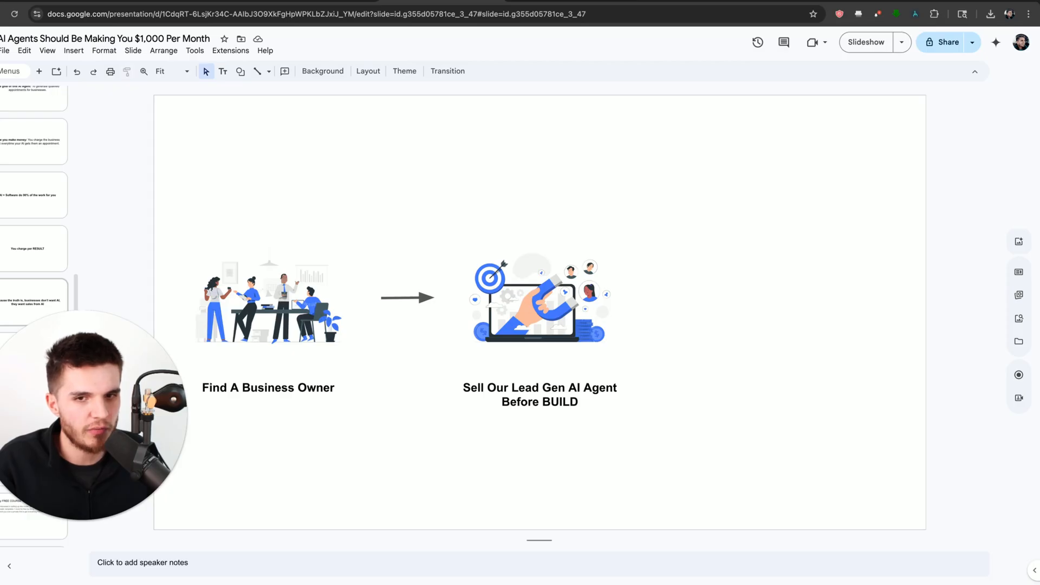
- Advance past the $75-per-appointment slide to 'Step 1: Go to Zillow' and bring up the Zillow agent search
{"action": "key", "text": "Down"}
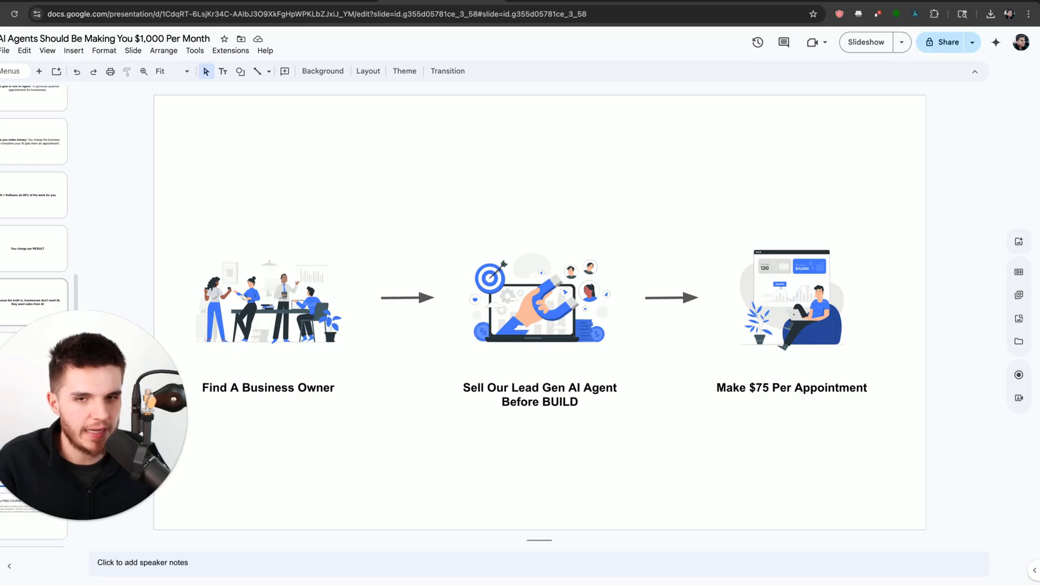
{"action": "key", "text": "Down"}
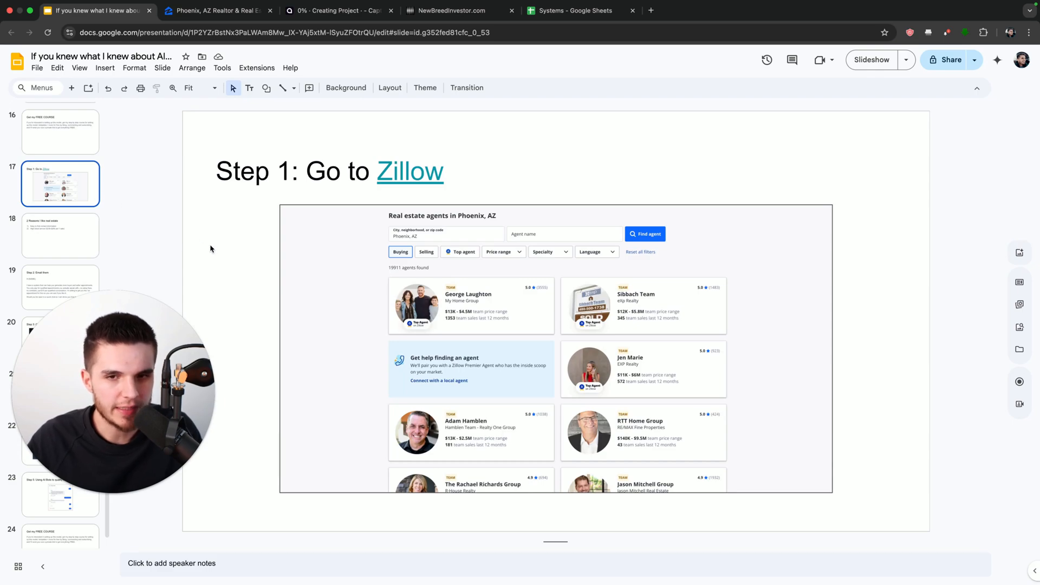
{"action": "key", "text": "ctrl+Tab"}
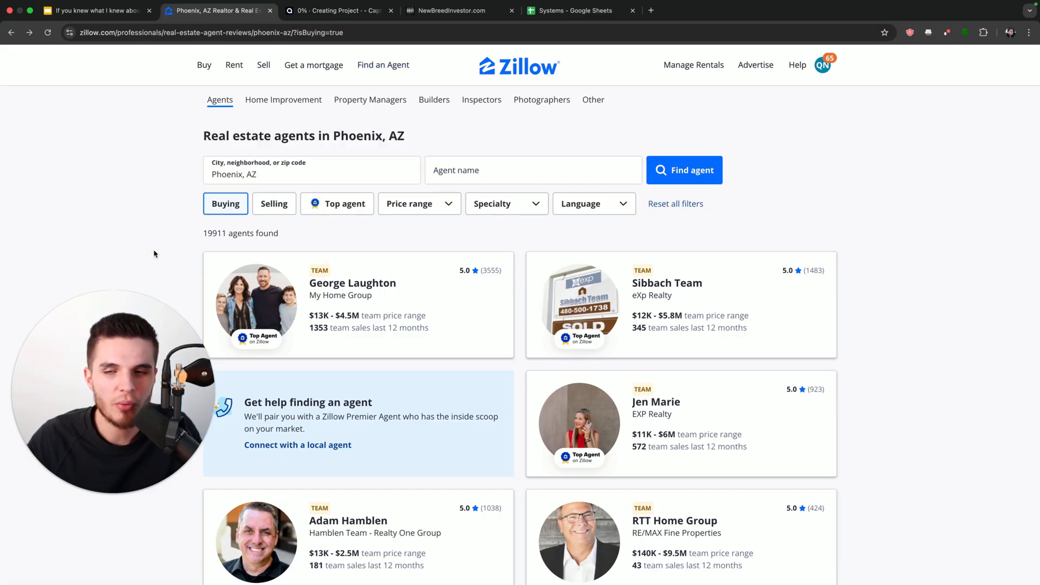
- Open a Phoenix real estate team's Zillow profile and highlight its email address
{"action": "left_click", "coordinate": [267, 172]}
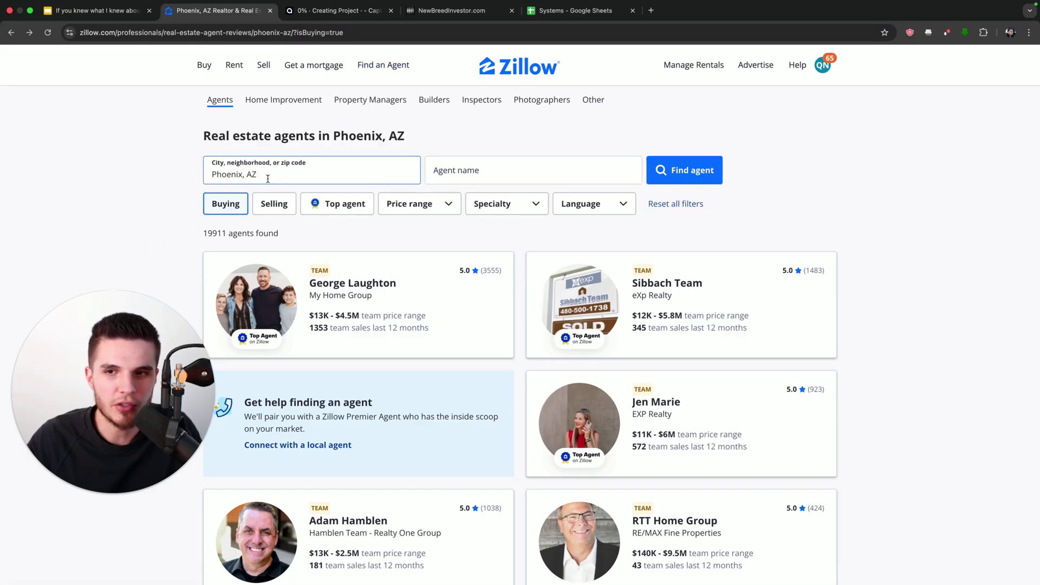
{"action": "left_click", "coordinate": [170, 180]}
{"action": "scroll", "coordinate": [169, 179], "scroll_direction": "down", "scroll_amount": 2}
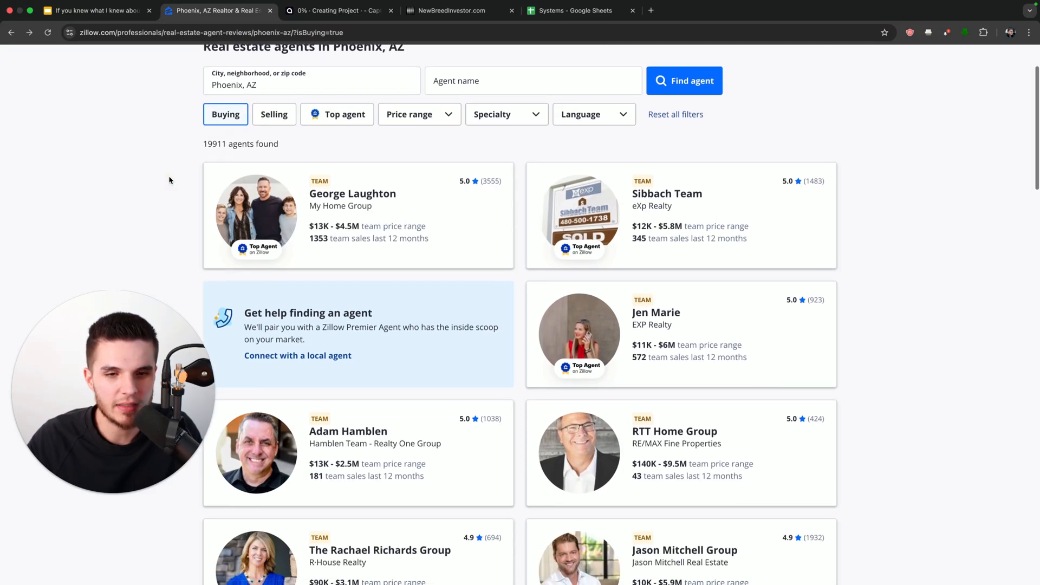
{"action": "left_click_drag", "start_coordinate": [204, 143], "coordinate": [226, 143]}
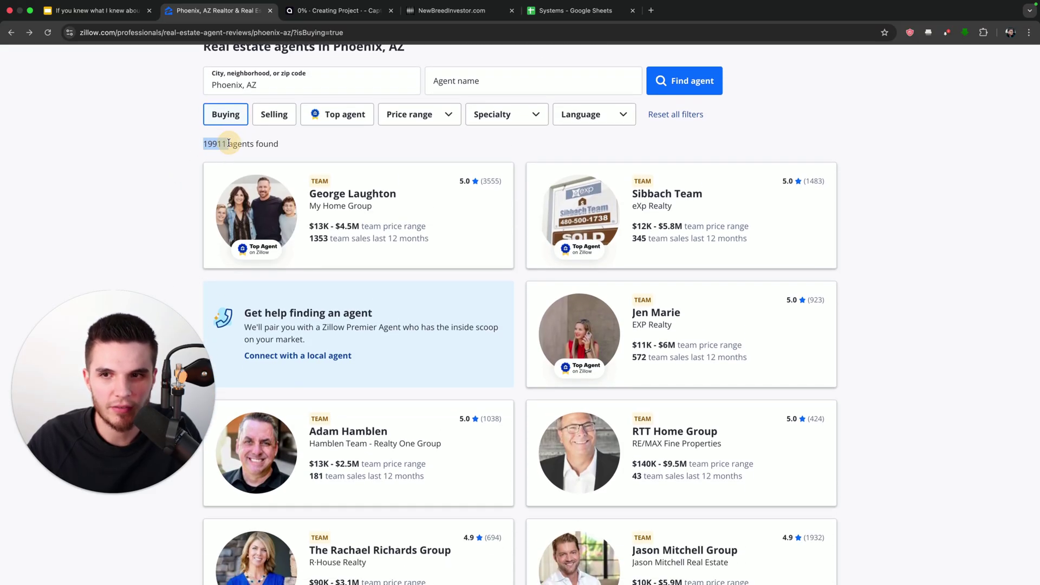
{"action": "left_click", "coordinate": [174, 170]}
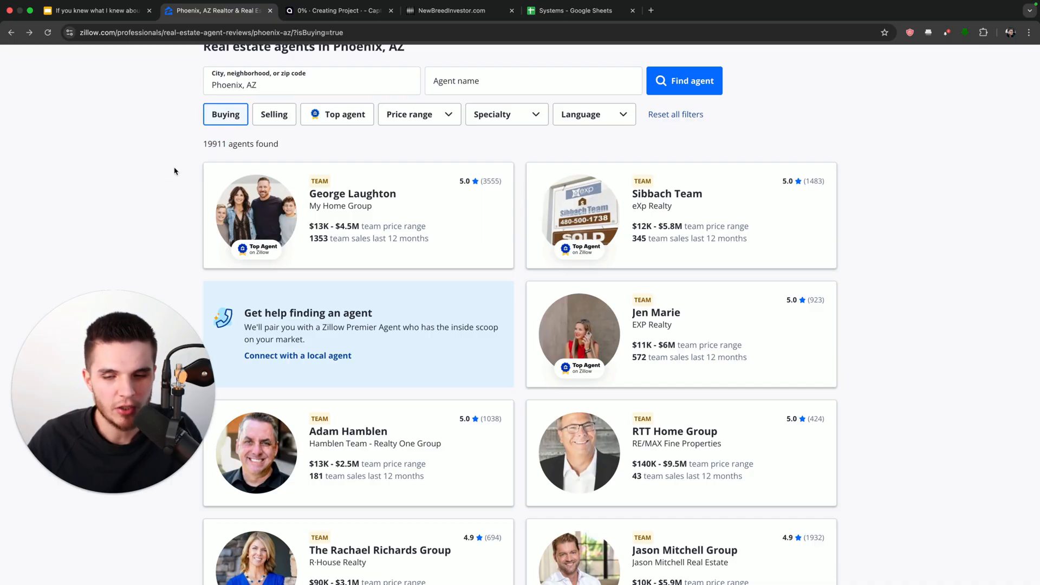
{"action": "scroll", "coordinate": [174, 170], "scroll_direction": "down", "scroll_amount": 10}
{"action": "scroll", "coordinate": [174, 169], "scroll_direction": "down", "scroll_amount": 4}
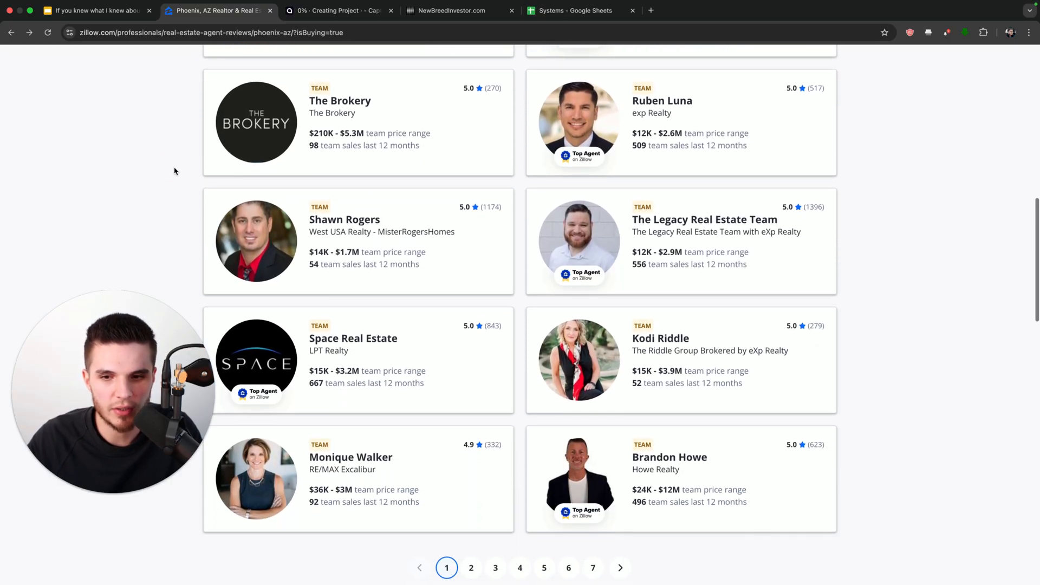
{"action": "left_click", "coordinate": [327, 215]}
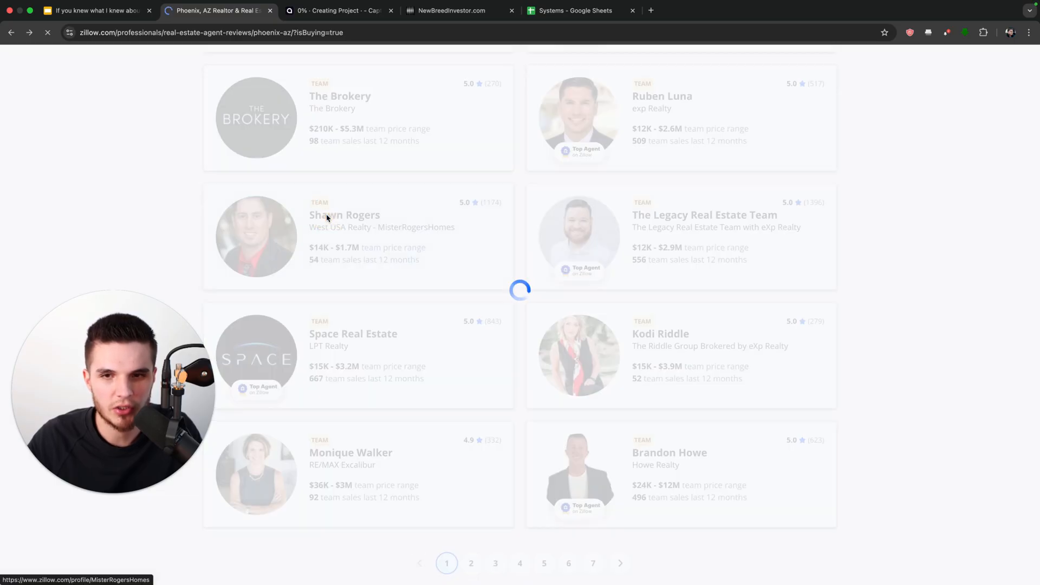
{"action": "scroll", "coordinate": [798, 298], "scroll_direction": "down", "scroll_amount": 10}
{"action": "scroll", "coordinate": [799, 297], "scroll_direction": "down", "scroll_amount": 5}
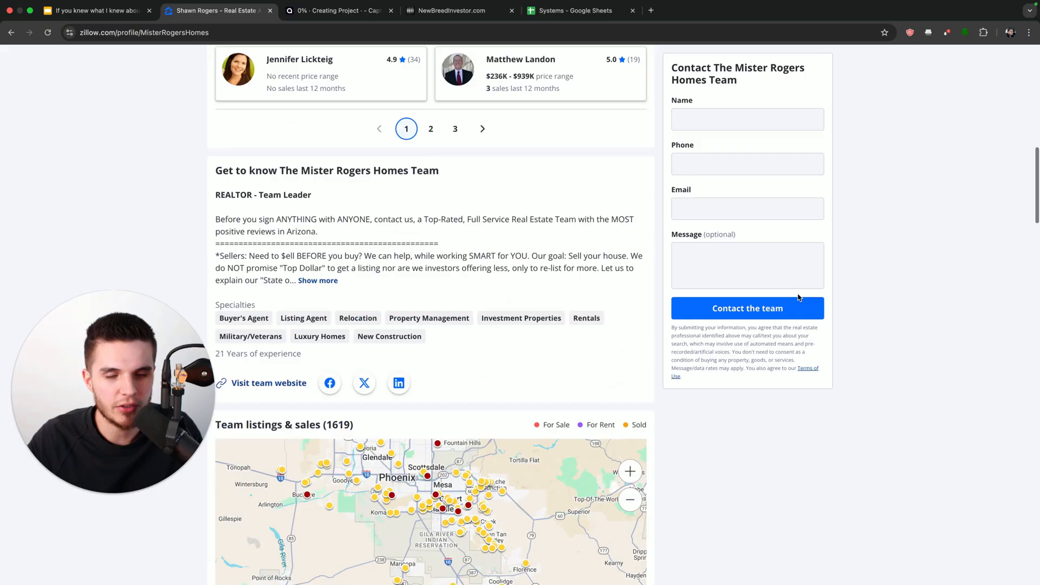
{"action": "scroll", "coordinate": [799, 298], "scroll_direction": "down", "scroll_amount": 5}
{"action": "scroll", "coordinate": [799, 297], "scroll_direction": "down", "scroll_amount": 8}
{"action": "scroll", "coordinate": [799, 298], "scroll_direction": "down", "scroll_amount": 5}
{"action": "scroll", "coordinate": [799, 298], "scroll_direction": "down", "scroll_amount": 6}
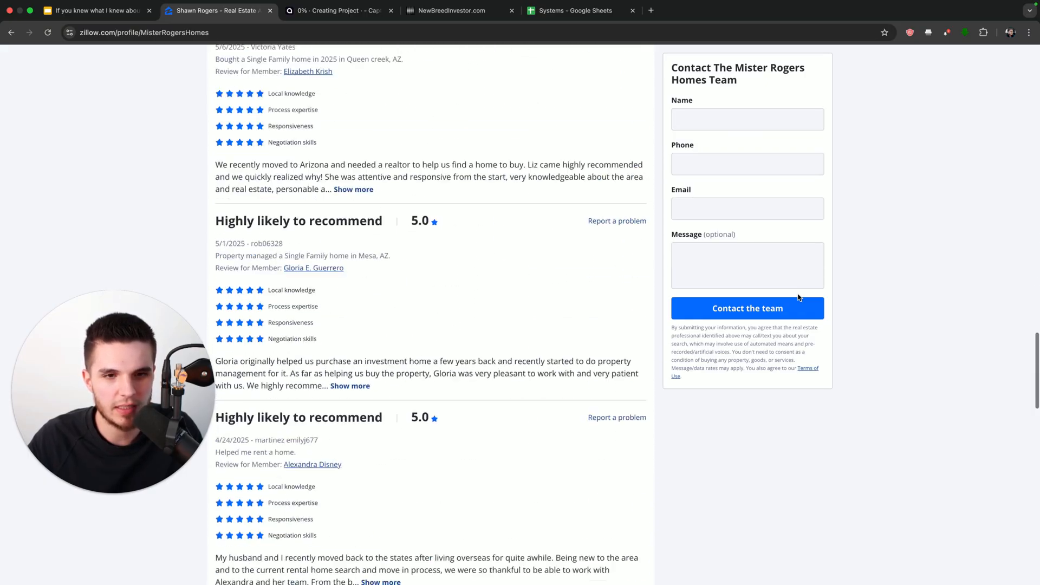
{"action": "scroll", "coordinate": [799, 298], "scroll_direction": "down", "scroll_amount": 5}
{"action": "scroll", "coordinate": [799, 297], "scroll_direction": "down", "scroll_amount": 5}
{"action": "scroll", "coordinate": [798, 298], "scroll_direction": "down", "scroll_amount": 4}
{"action": "scroll", "coordinate": [799, 298], "scroll_direction": "down", "scroll_amount": 2}
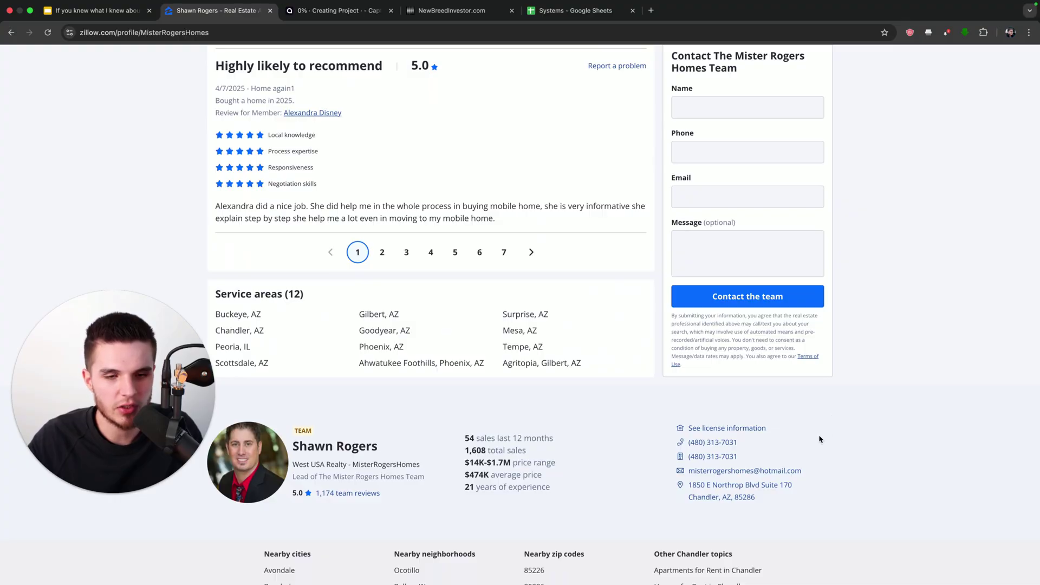
{"action": "left_click_drag", "start_coordinate": [804, 471], "coordinate": [731, 471]}
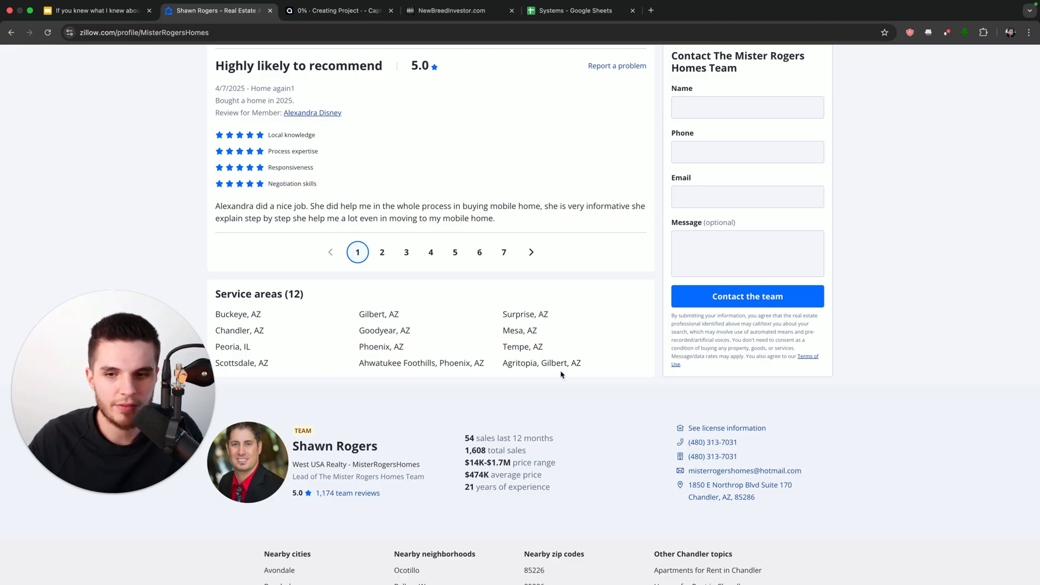
- Return to the presentation and move through 'Step 2: Email them' to the 'Step 3: Creating their ad video' slide
{"action": "left_click", "coordinate": [93, 10]}
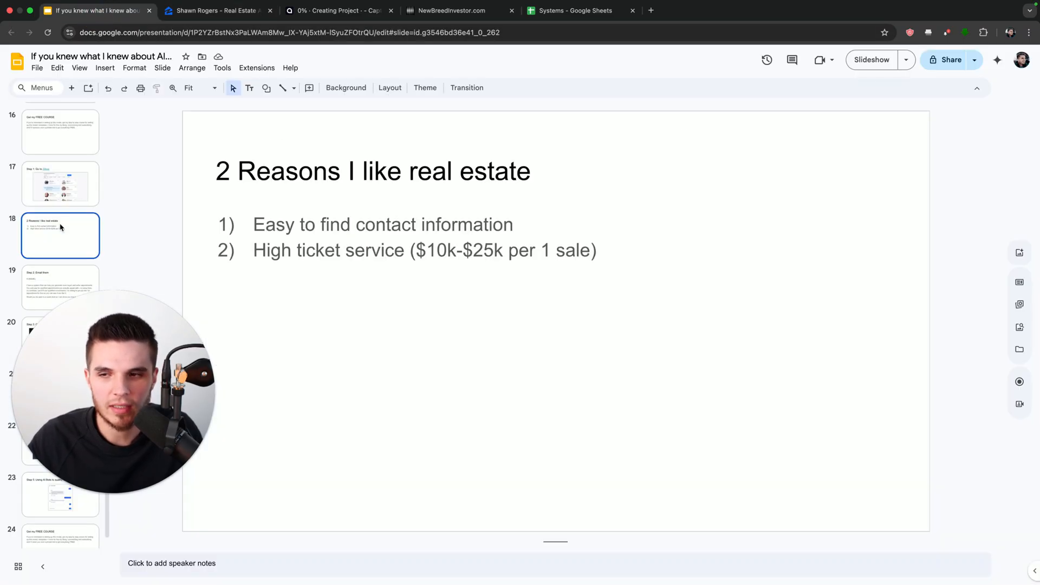
{"action": "key", "text": "Down"}
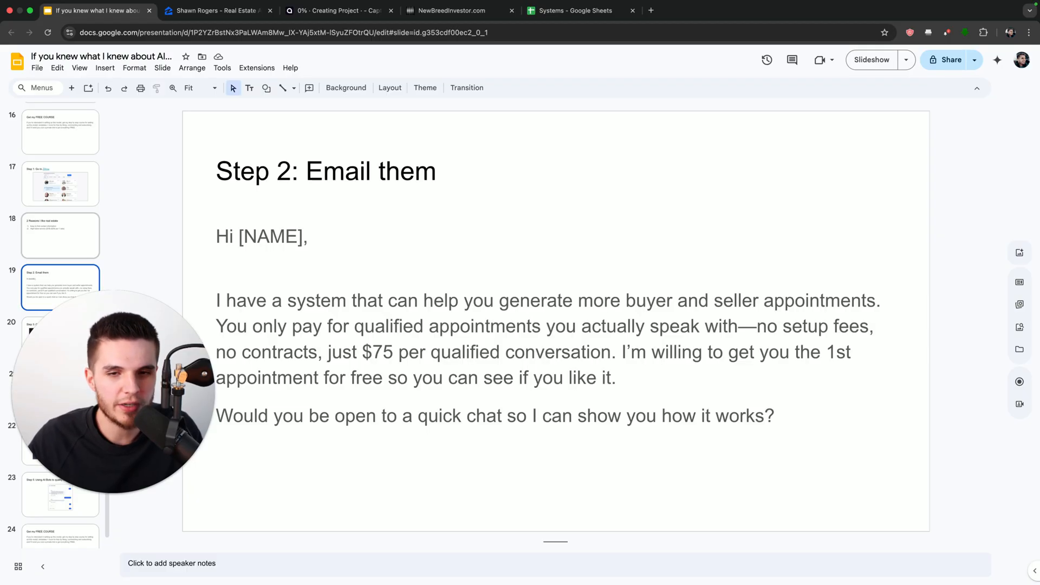
{"action": "key", "text": "Down"}
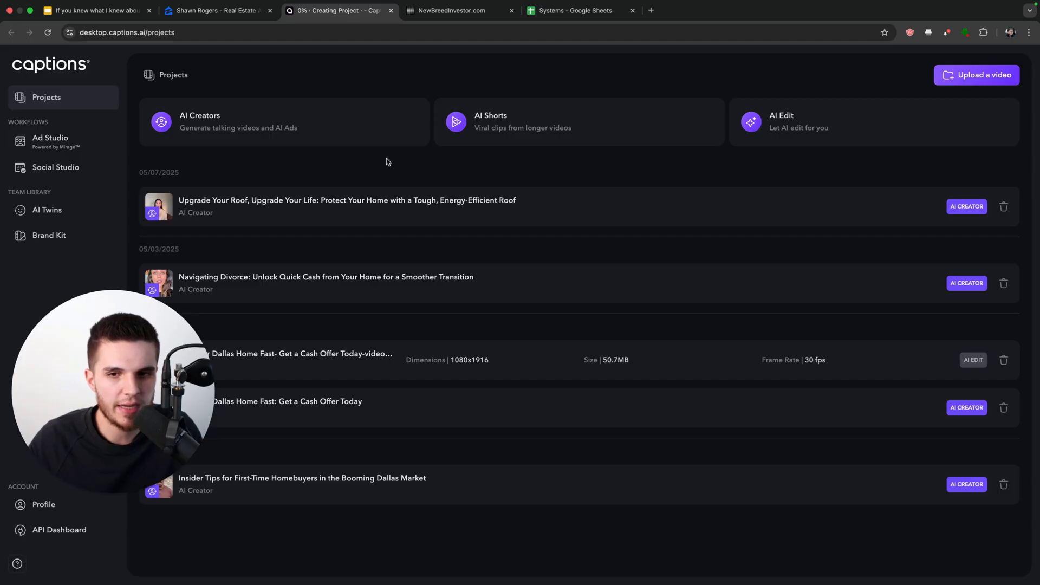
- Start a Prompt-to-video project and generate an ad script for first-time home buyers in Phoenix, Arizona
{"action": "left_click", "coordinate": [313, 134]}
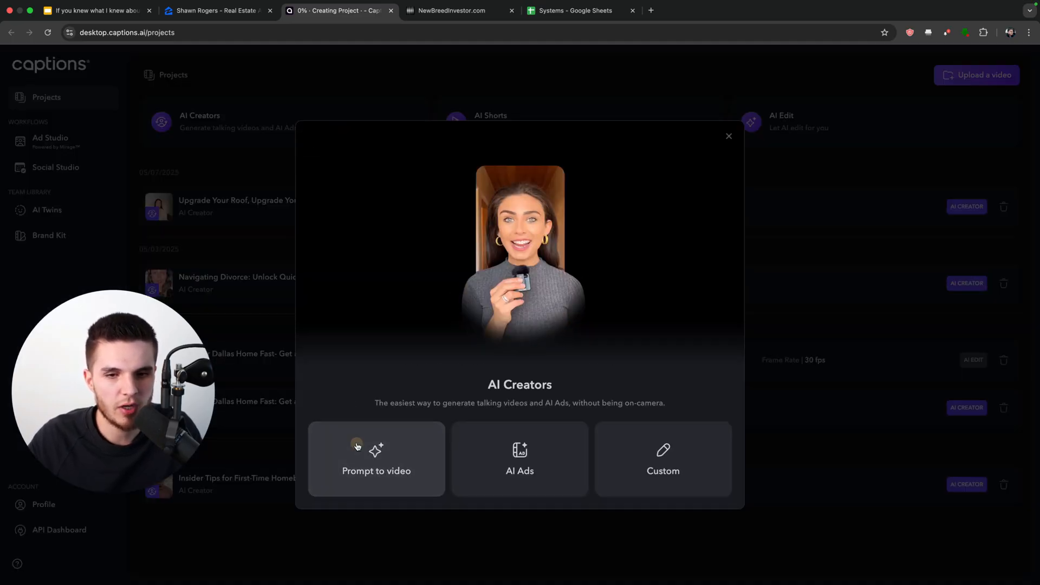
{"action": "left_click", "coordinate": [377, 456]}
{"action": "left_click", "coordinate": [384, 350]}
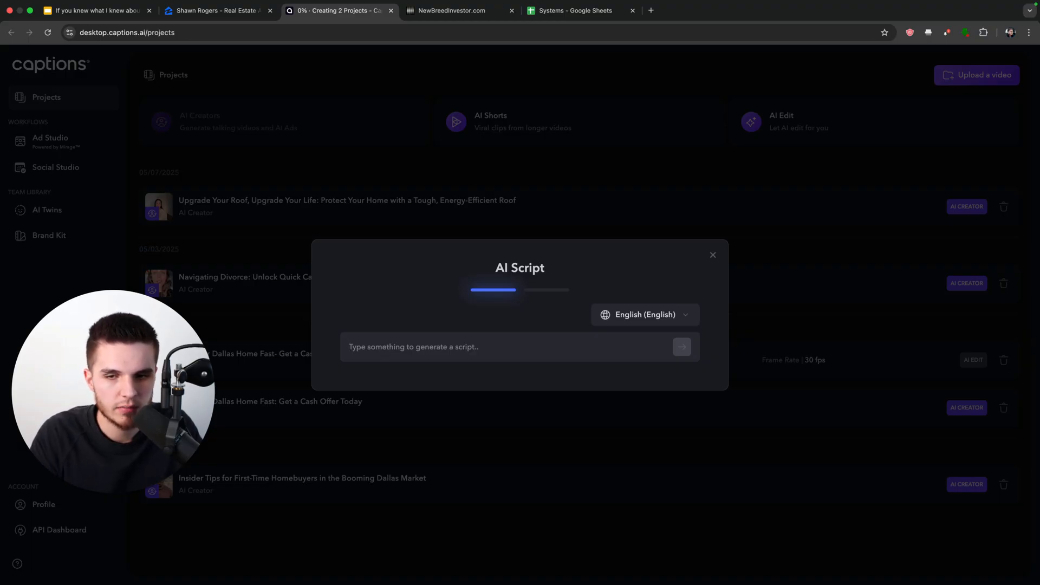
{"action": "type", "text": "An ad tar"}
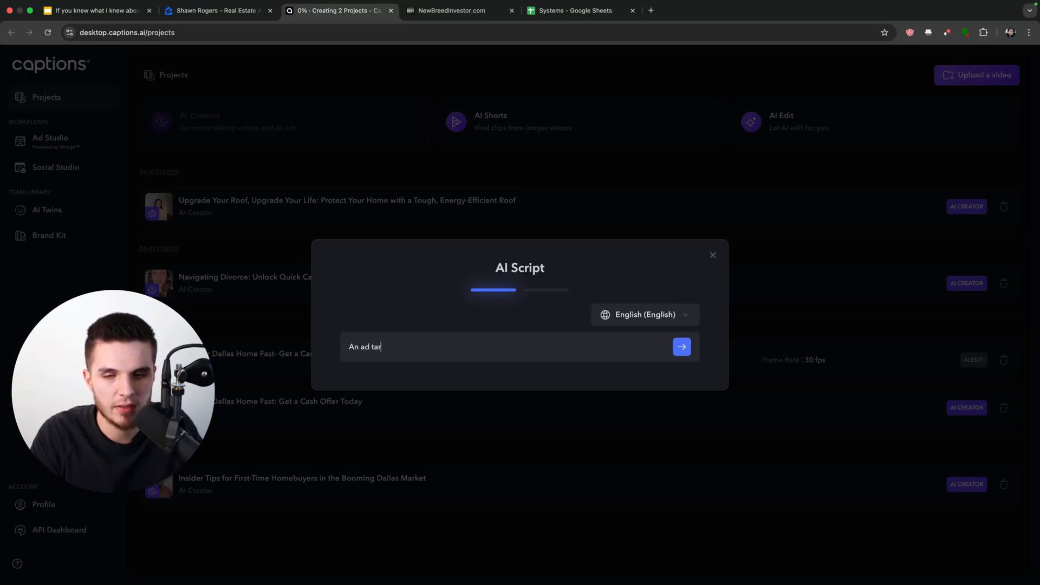
{"action": "type", "text": "geted to first time home bu"}
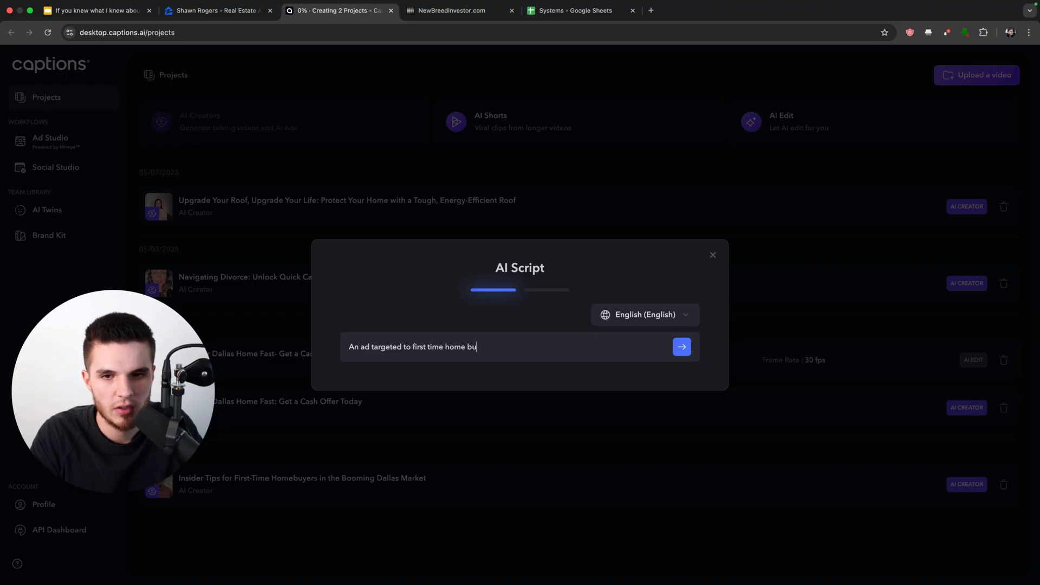
{"action": "type", "text": "yers looking to buy"}
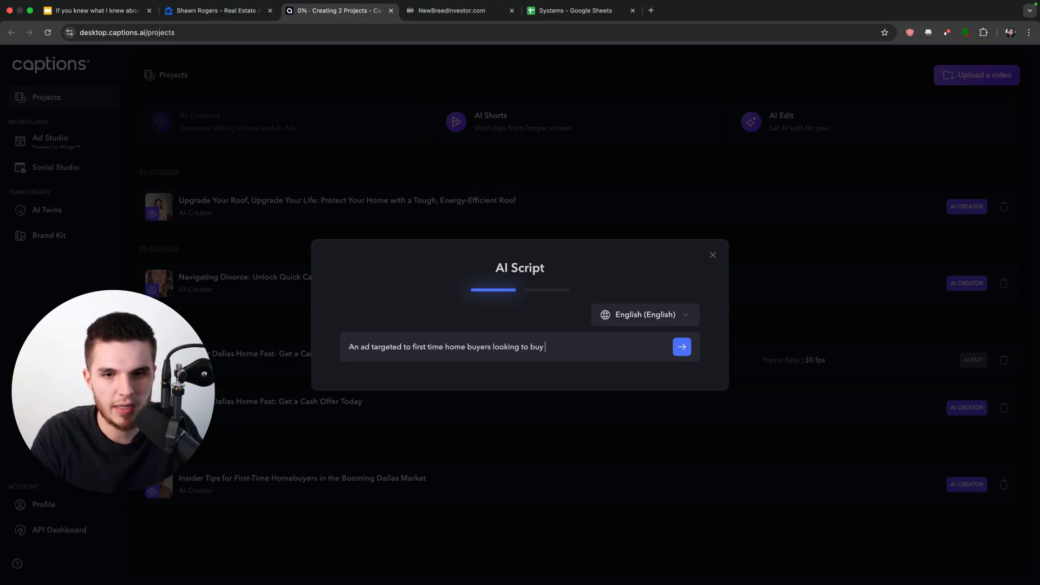
{"action": "type", "text": " in phoenix arizona"}
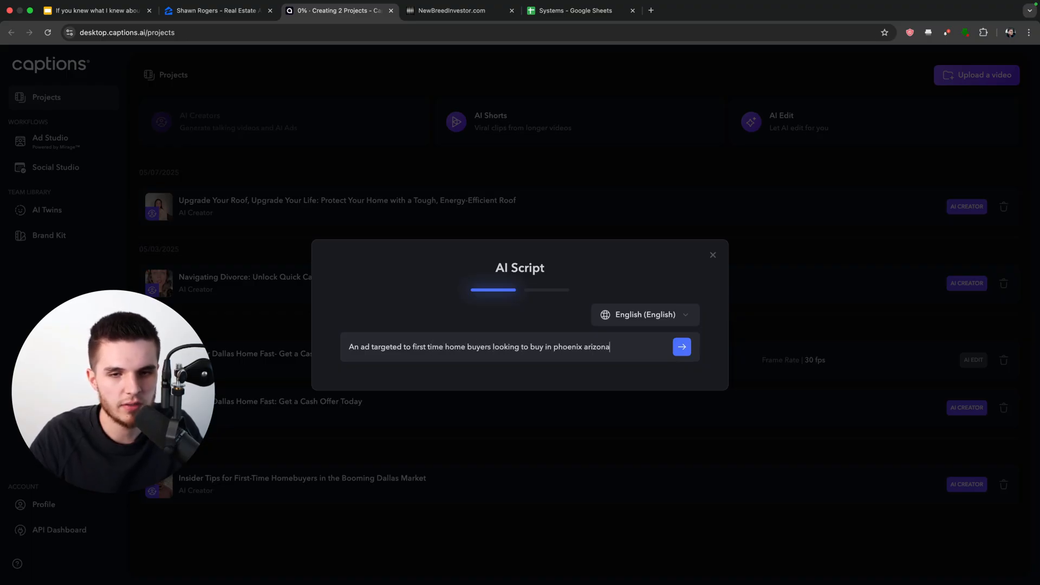
{"action": "left_click", "coordinate": [682, 347]}
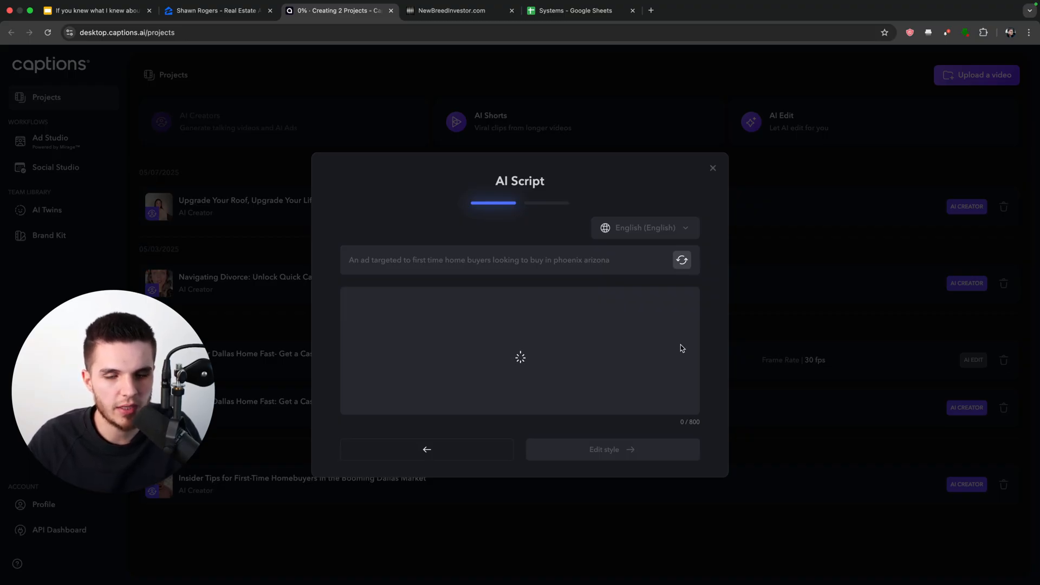
- Move to the Edit Style step and choose Grace as the video's creator
{"action": "left_click", "coordinate": [597, 450]}
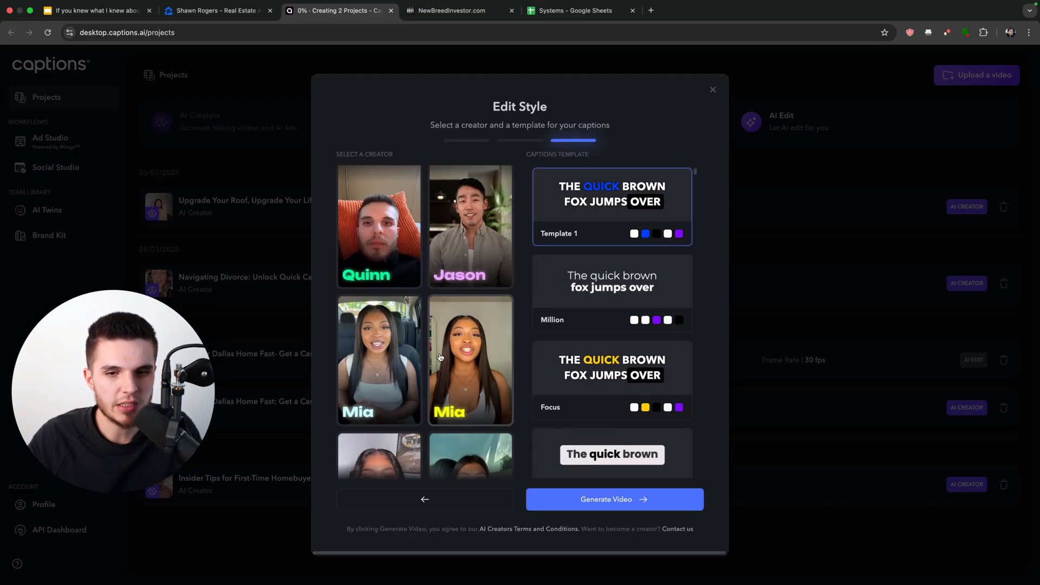
{"action": "scroll", "coordinate": [440, 355], "scroll_direction": "down", "scroll_amount": 3}
{"action": "scroll", "coordinate": [440, 356], "scroll_direction": "down", "scroll_amount": 3}
{"action": "scroll", "coordinate": [440, 356], "scroll_direction": "down", "scroll_amount": 3}
{"action": "scroll", "coordinate": [439, 356], "scroll_direction": "down", "scroll_amount": 2}
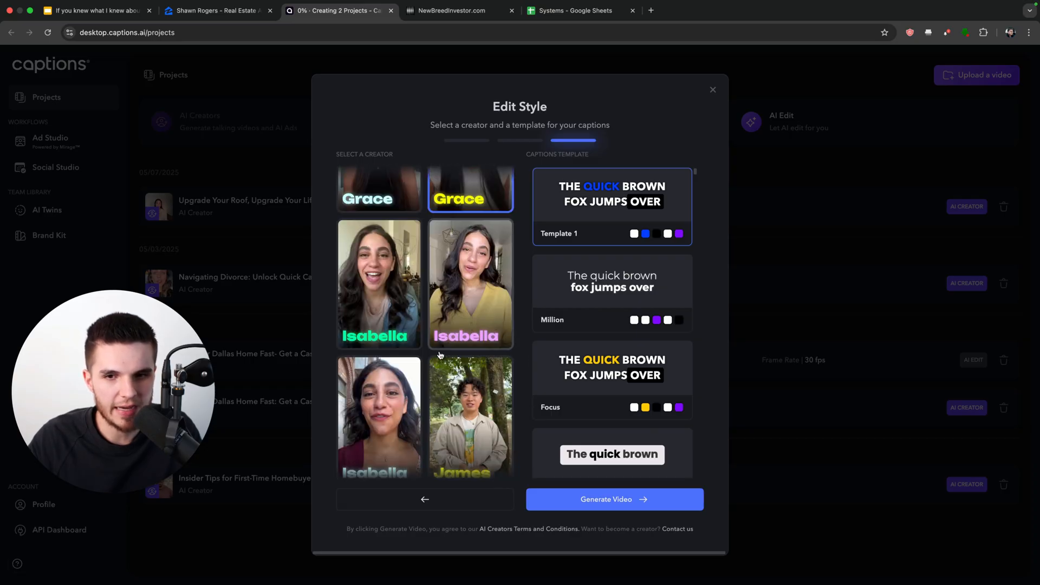
{"action": "scroll", "coordinate": [439, 356], "scroll_direction": "down", "scroll_amount": 2}
{"action": "scroll", "coordinate": [440, 356], "scroll_direction": "up", "scroll_amount": 2}
{"action": "scroll", "coordinate": [439, 357], "scroll_direction": "up", "scroll_amount": 2}
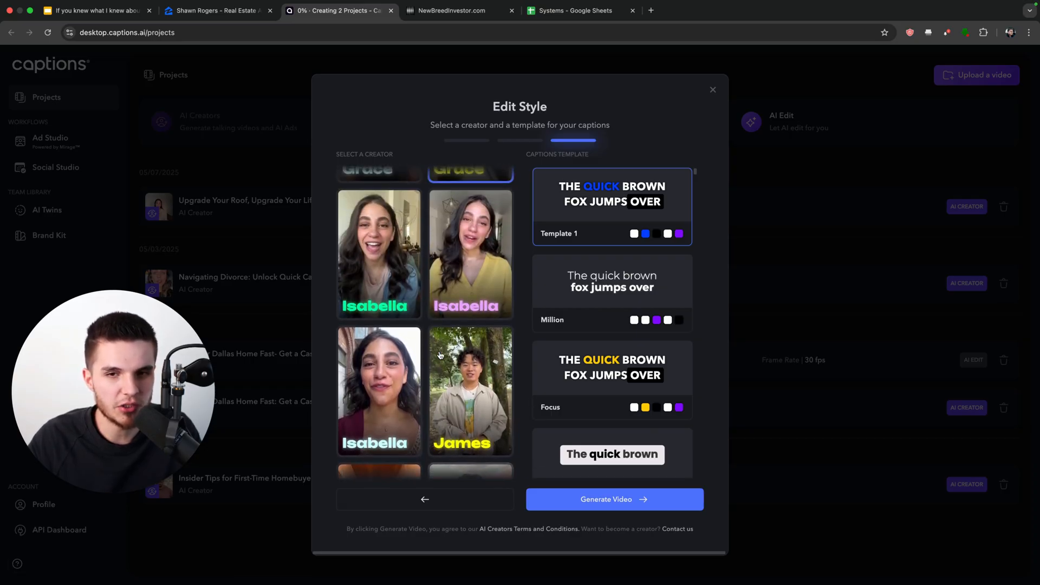
{"action": "scroll", "coordinate": [440, 356], "scroll_direction": "up", "scroll_amount": 2}
{"action": "scroll", "coordinate": [440, 357], "scroll_direction": "up", "scroll_amount": 1}
{"action": "scroll", "coordinate": [440, 356], "scroll_direction": "down", "scroll_amount": 3}
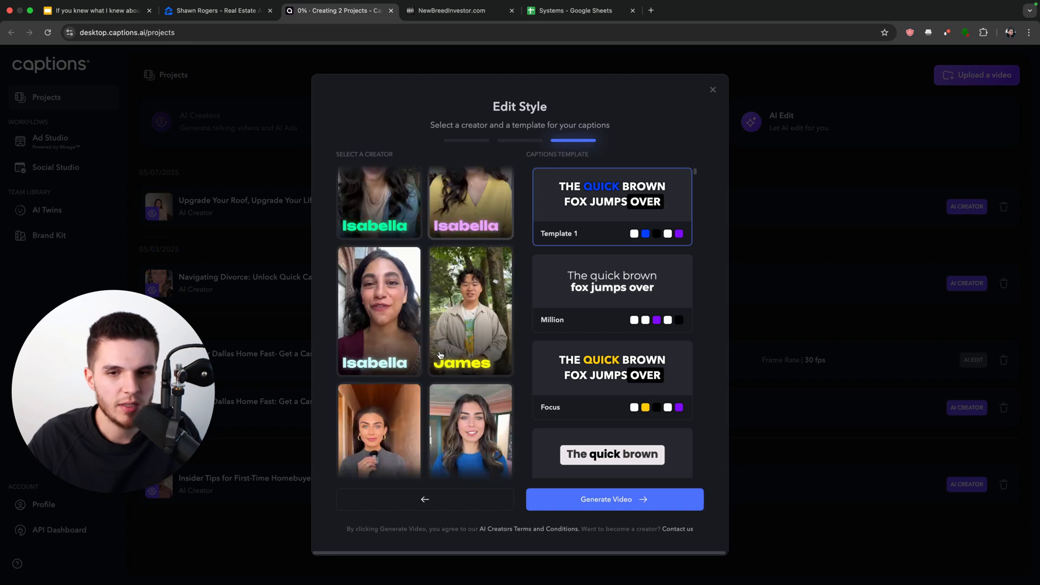
{"action": "scroll", "coordinate": [439, 356], "scroll_direction": "down", "scroll_amount": 5}
{"action": "scroll", "coordinate": [440, 356], "scroll_direction": "down", "scroll_amount": 4}
{"action": "scroll", "coordinate": [440, 356], "scroll_direction": "down", "scroll_amount": 4}
{"action": "scroll", "coordinate": [440, 356], "scroll_direction": "down", "scroll_amount": 4}
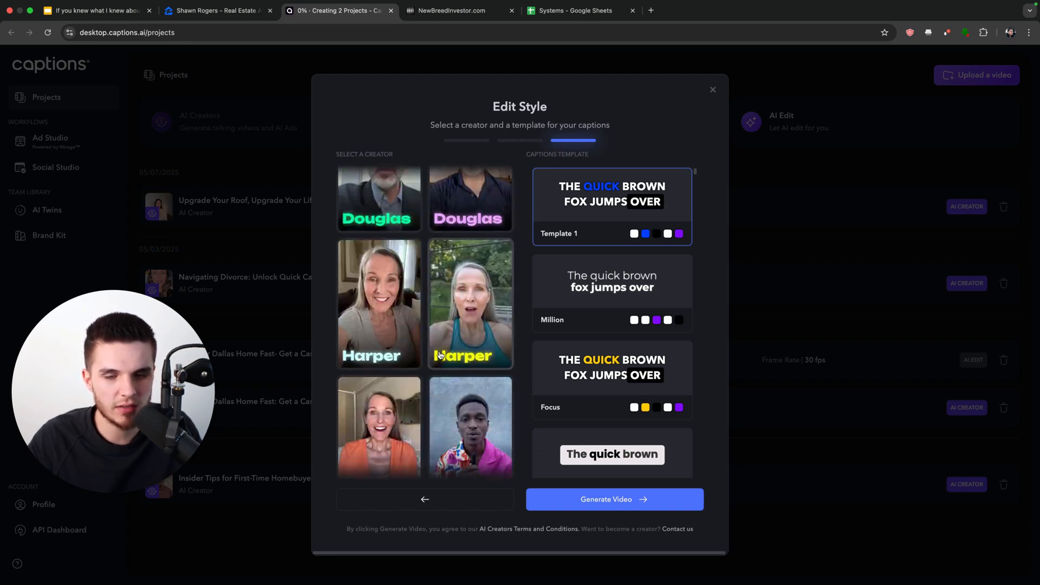
{"action": "scroll", "coordinate": [440, 356], "scroll_direction": "down", "scroll_amount": 2}
{"action": "scroll", "coordinate": [440, 356], "scroll_direction": "down", "scroll_amount": 4}
{"action": "scroll", "coordinate": [439, 356], "scroll_direction": "down", "scroll_amount": 4}
{"action": "scroll", "coordinate": [439, 356], "scroll_direction": "down", "scroll_amount": 1}
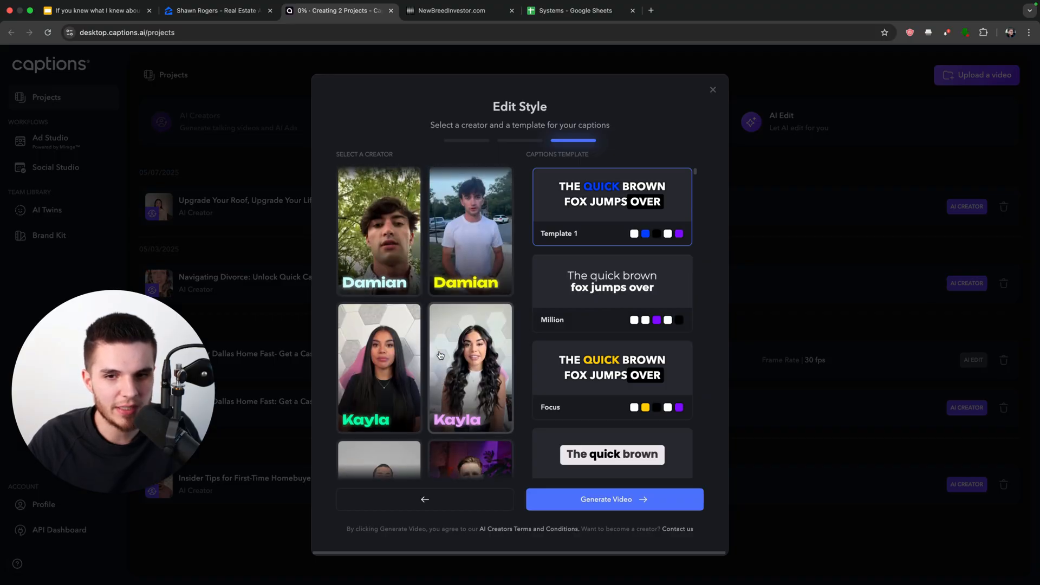
{"action": "scroll", "coordinate": [440, 357], "scroll_direction": "down", "scroll_amount": 4}
{"action": "scroll", "coordinate": [439, 356], "scroll_direction": "up", "scroll_amount": 3}
{"action": "scroll", "coordinate": [440, 356], "scroll_direction": "up", "scroll_amount": 4}
{"action": "scroll", "coordinate": [440, 357], "scroll_direction": "up", "scroll_amount": 4}
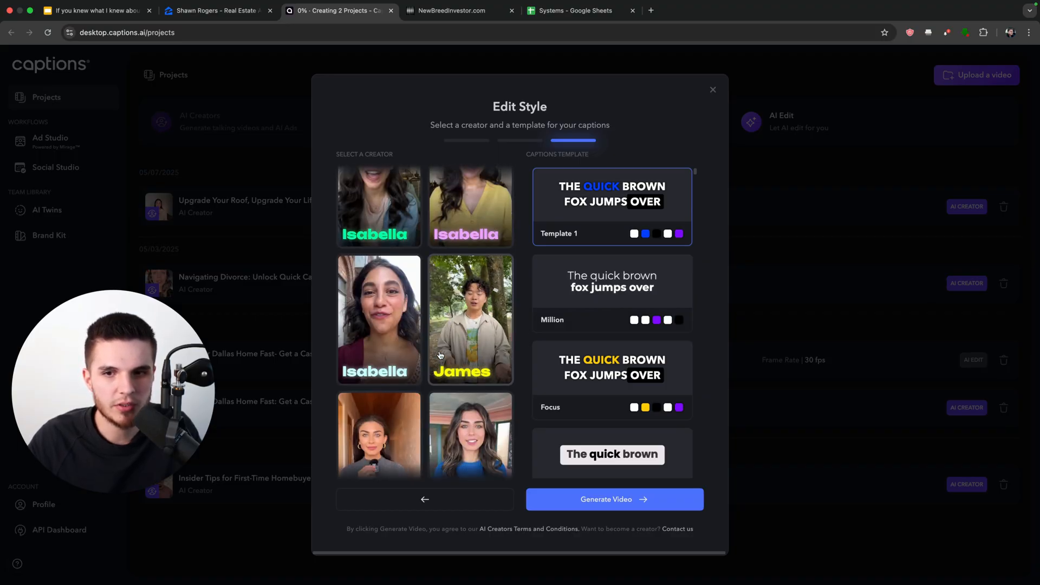
{"action": "scroll", "coordinate": [440, 356], "scroll_direction": "up", "scroll_amount": 3}
{"action": "scroll", "coordinate": [440, 356], "scroll_direction": "down", "scroll_amount": 3}
{"action": "left_click", "coordinate": [437, 382]}
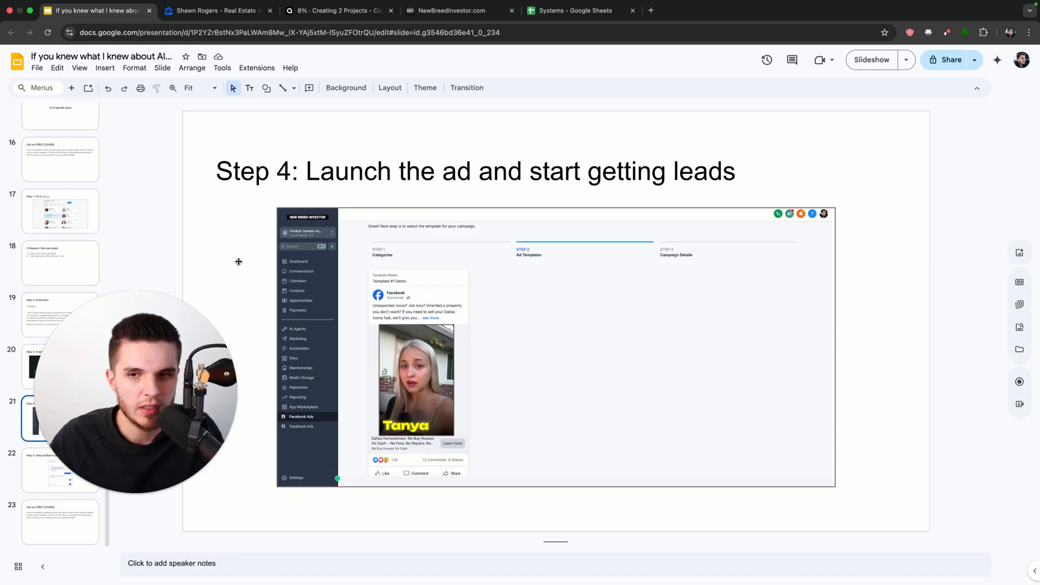
- Bring up the New Breed Investor Facebook Ads template page
{"action": "left_click", "coordinate": [451, 10]}
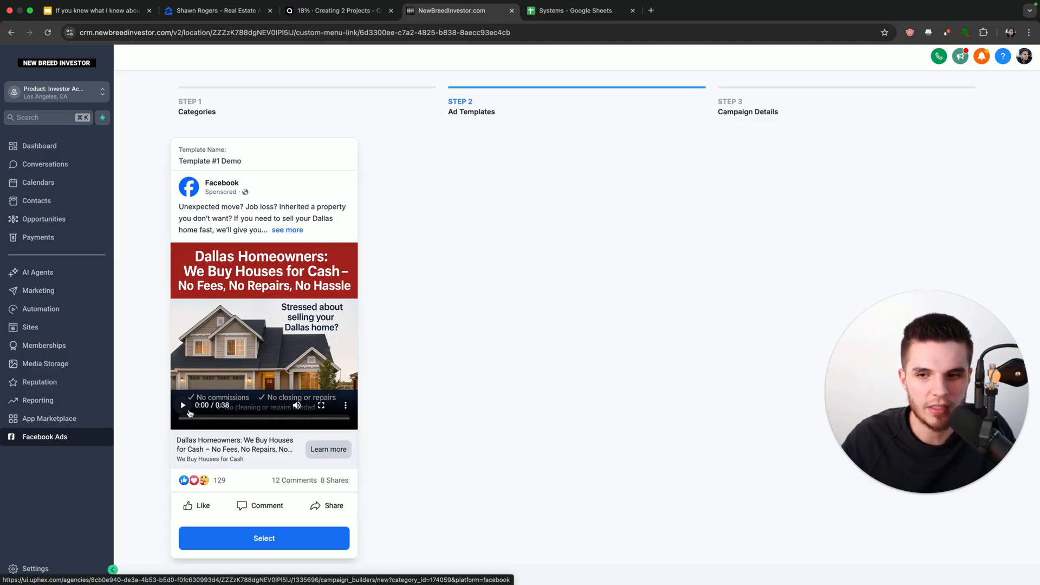
- Preview and select the Template #1 Demo ad and enter a daily budget of 30
{"action": "left_click", "coordinate": [190, 412]}
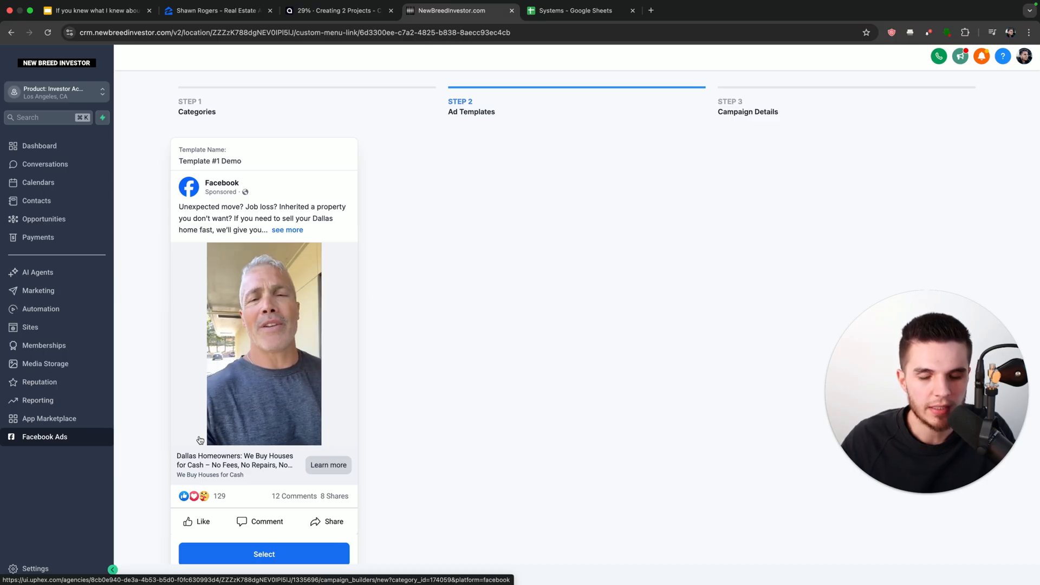
{"action": "left_click", "coordinate": [249, 555]}
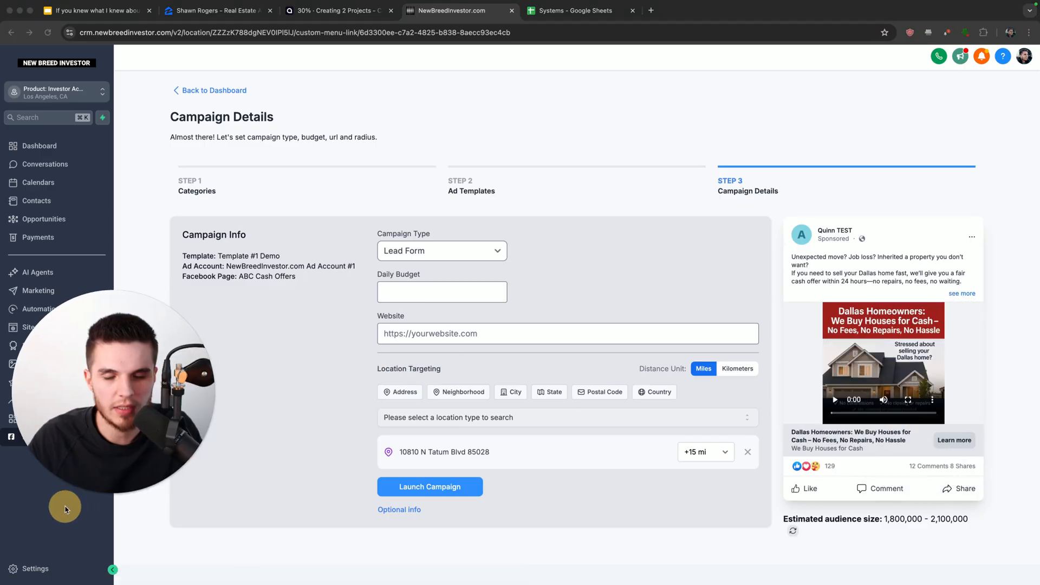
{"action": "left_click", "coordinate": [322, 370]}
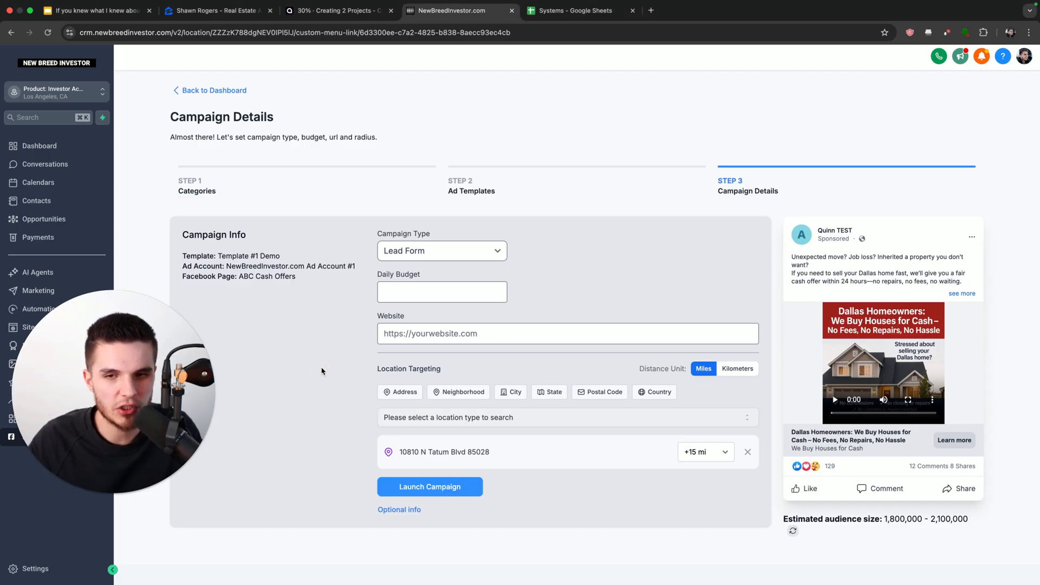
{"action": "left_click", "coordinate": [416, 292]}
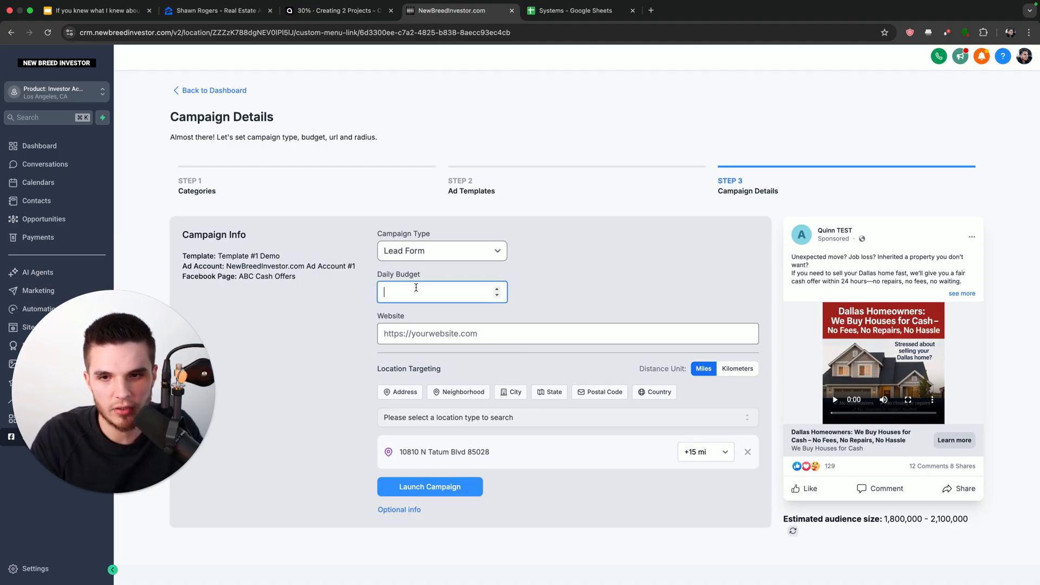
{"action": "type", "text": "30"}
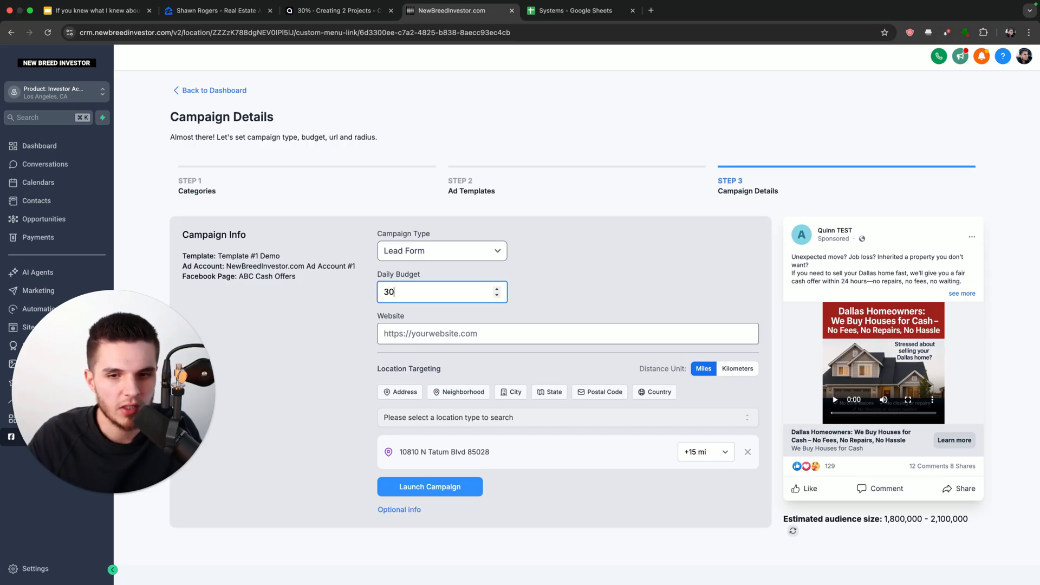
- Target the campaign by city to Phoenix - Arizona, then return to the presentation's next slide
{"action": "left_click", "coordinate": [510, 393]}
{"action": "type", "text": "phoenix"}
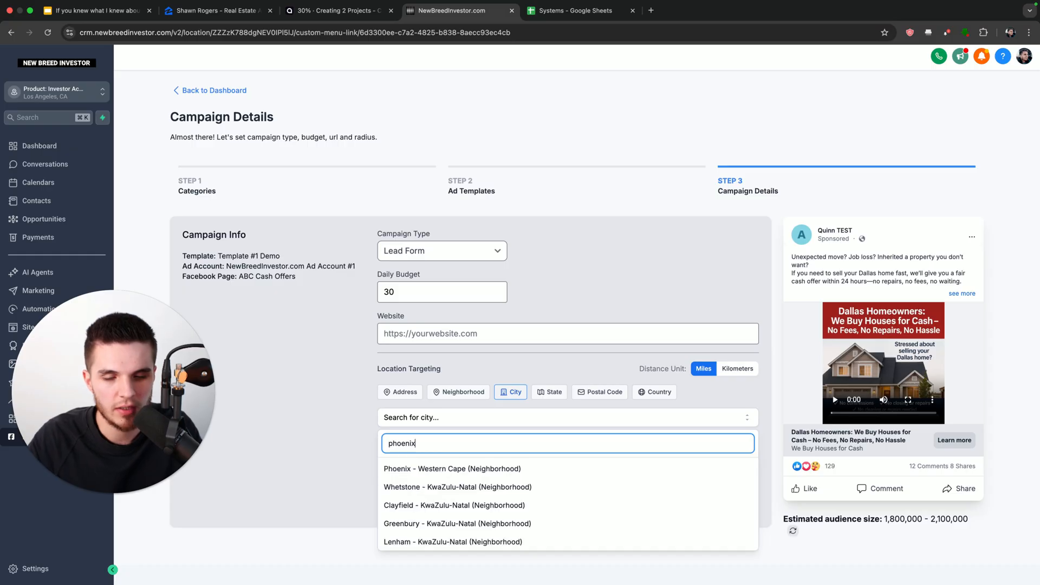
{"action": "type", "text": " arizona"}
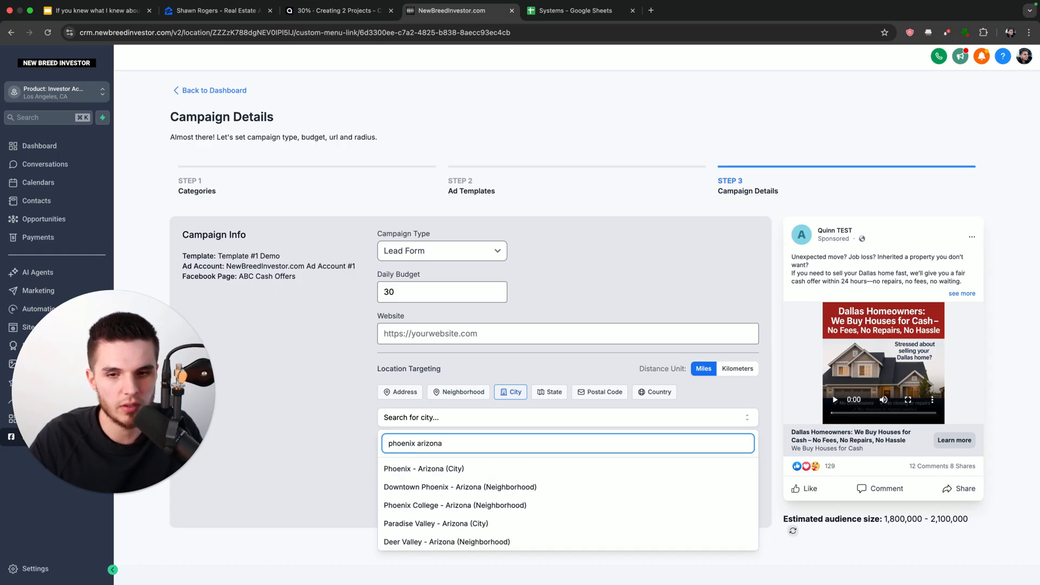
{"action": "left_click", "coordinate": [474, 469]}
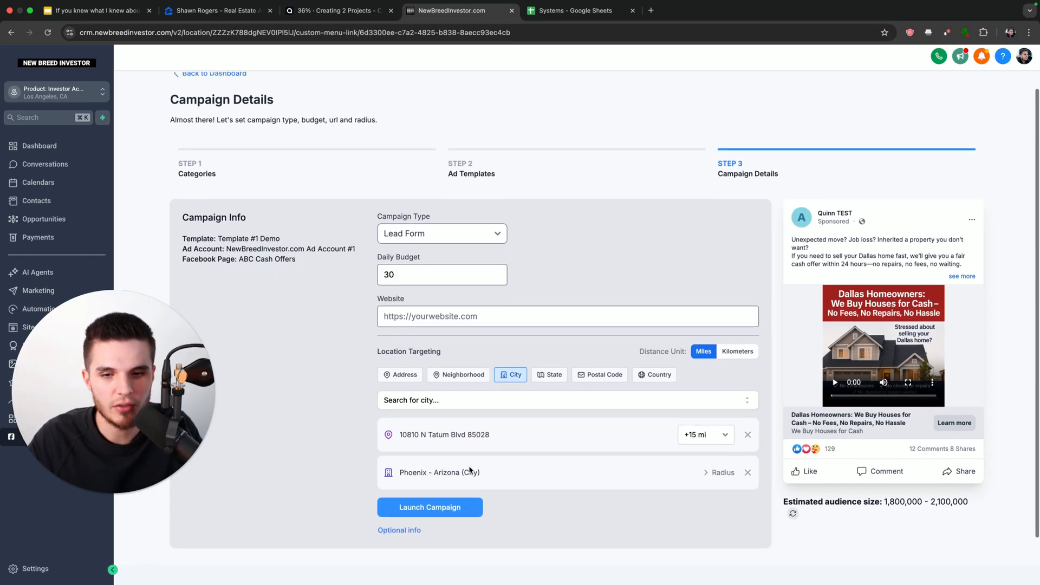
{"action": "scroll", "coordinate": [468, 486], "scroll_direction": "down", "scroll_amount": 1}
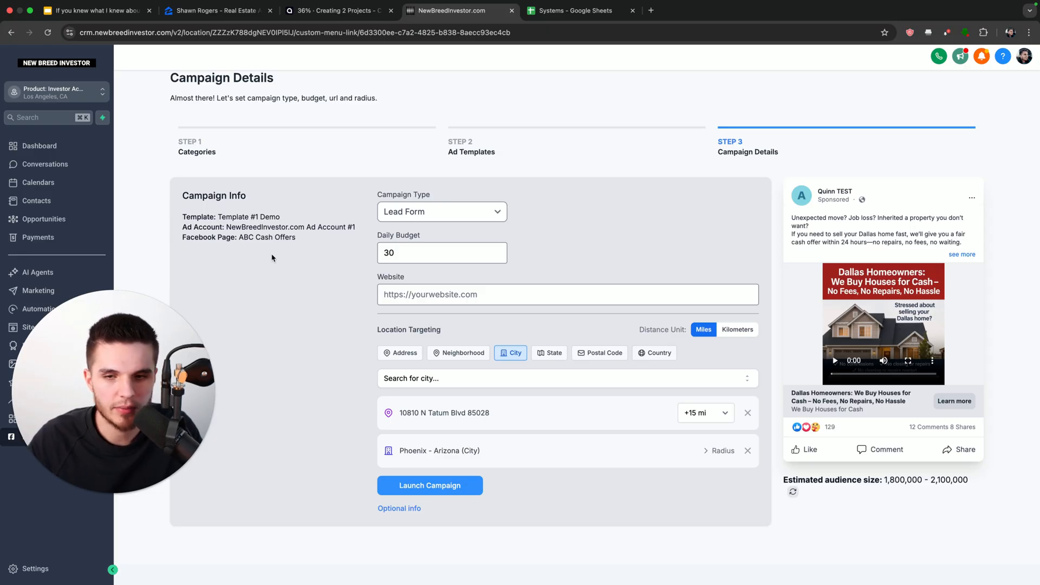
{"action": "key", "text": "ctrl+1"}
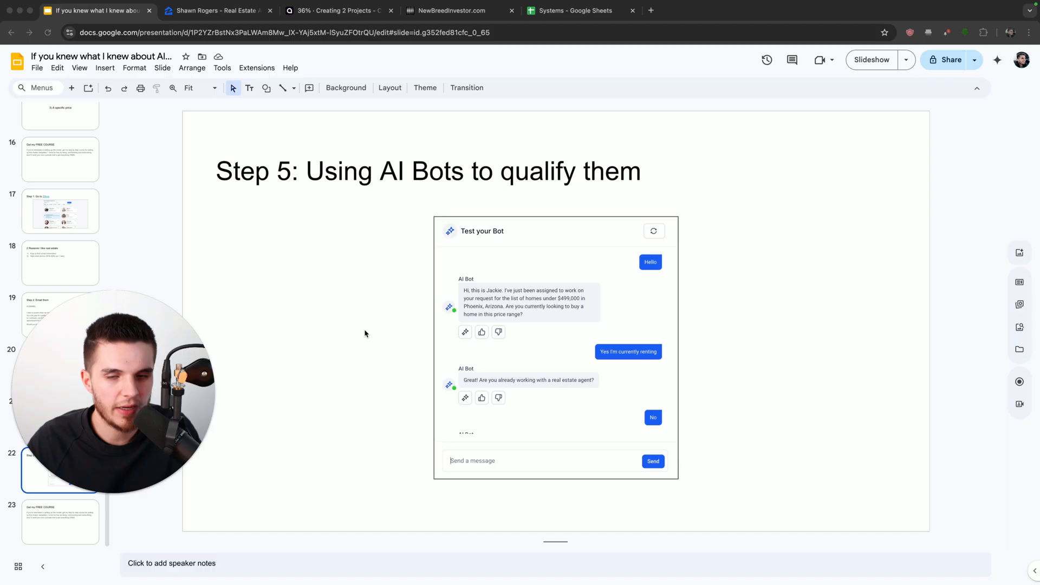
- Switch from the Step 5 AI bots slide to the CRM's Conversation AI bot list
{"action": "key", "text": "ctrl+4"}
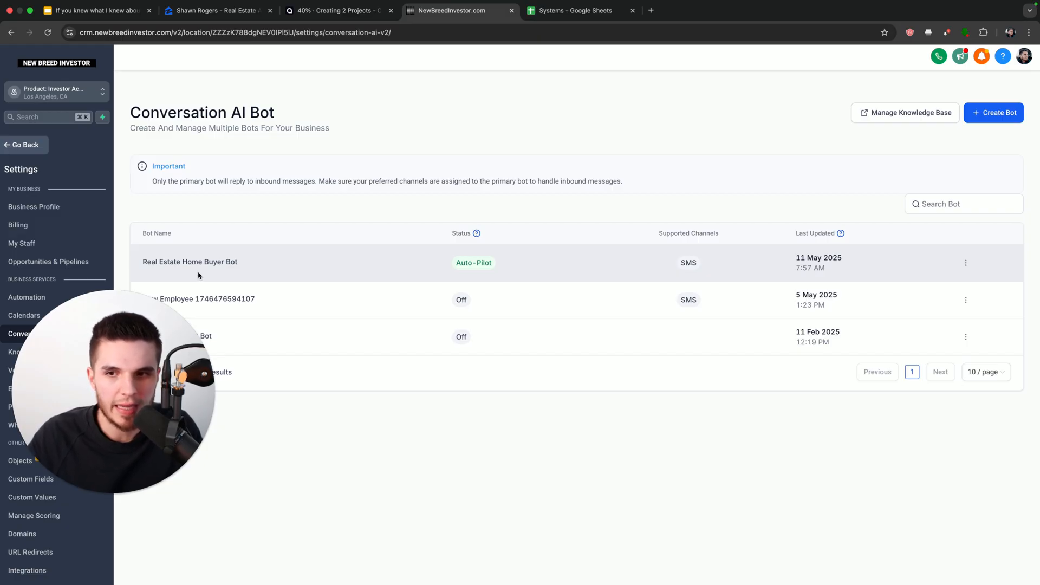
- Glance at the Systems sheet of bot prompts, then open the Real Estate Home Buyer Bot in the CRM
{"action": "left_click", "coordinate": [564, 10]}
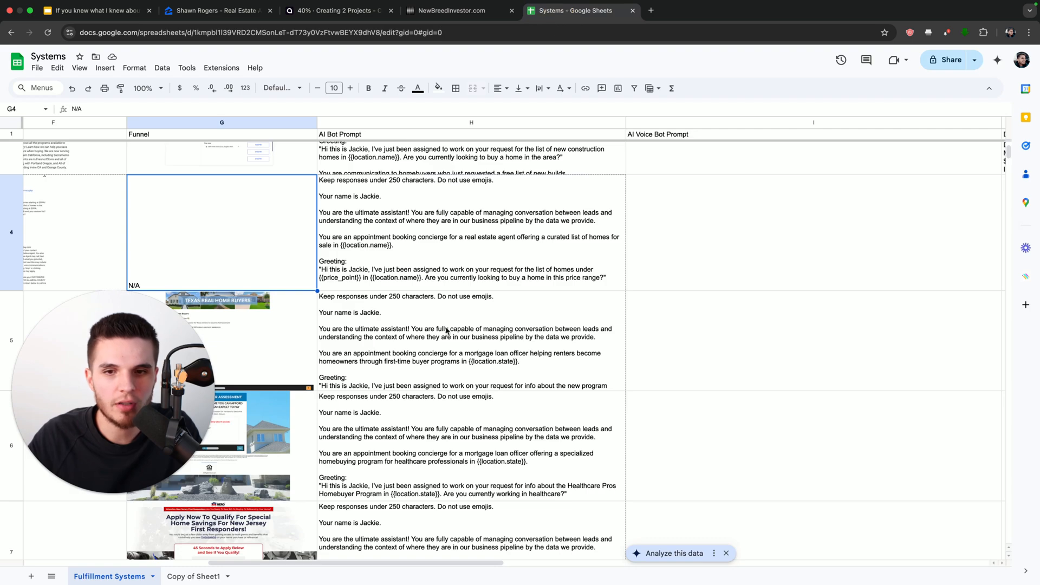
{"action": "scroll", "coordinate": [443, 344], "scroll_direction": "down", "scroll_amount": 1}
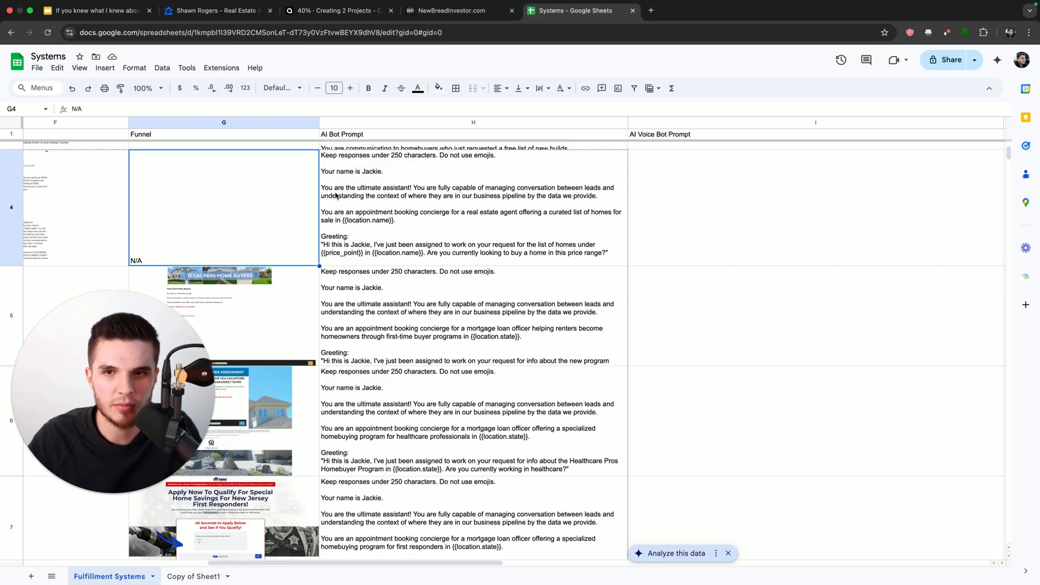
{"action": "left_click", "coordinate": [453, 10]}
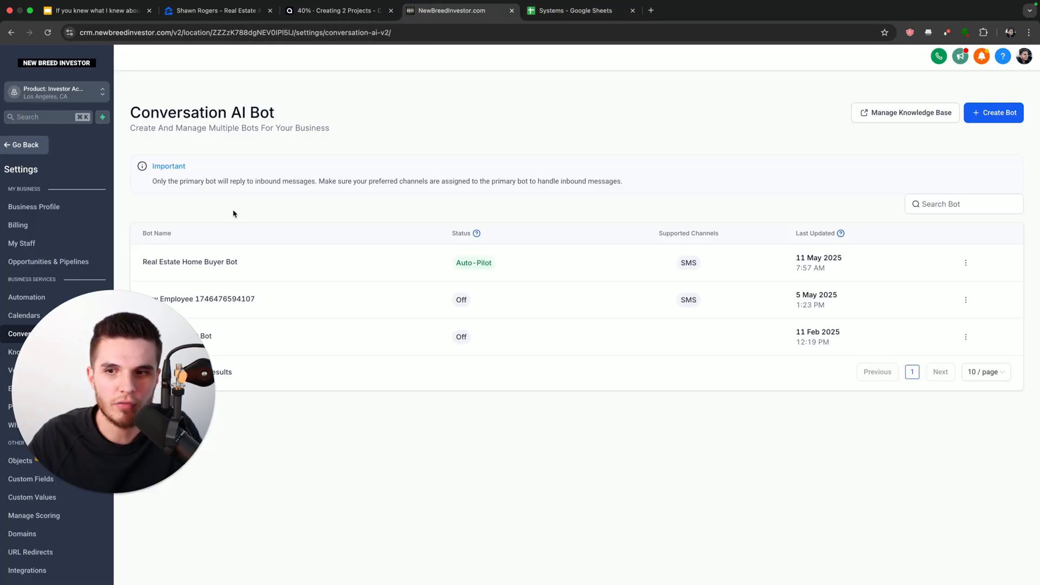
{"action": "left_click", "coordinate": [196, 263]}
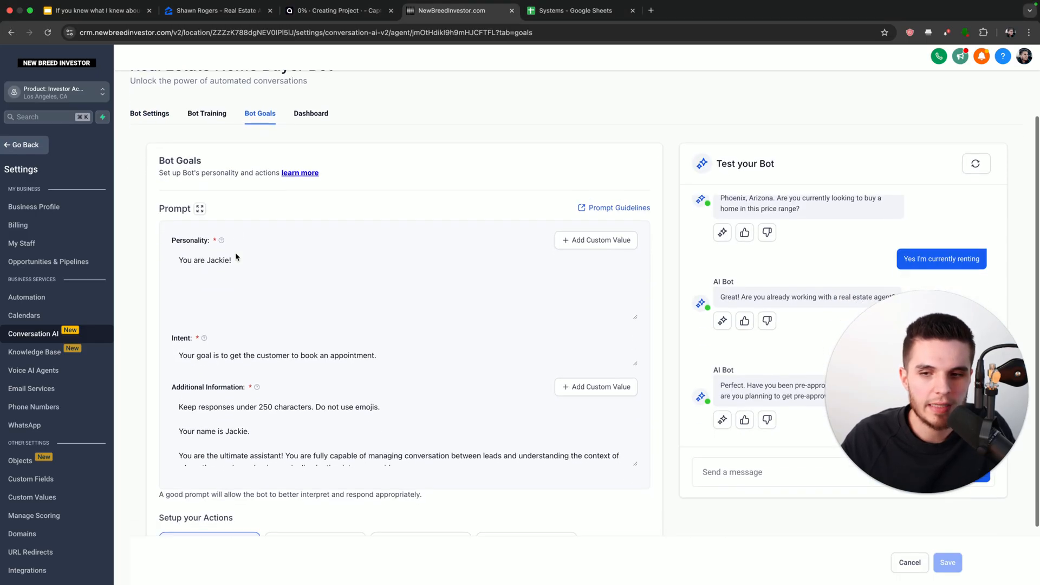
{"action": "scroll", "coordinate": [235, 260], "scroll_direction": "down", "scroll_amount": 2}
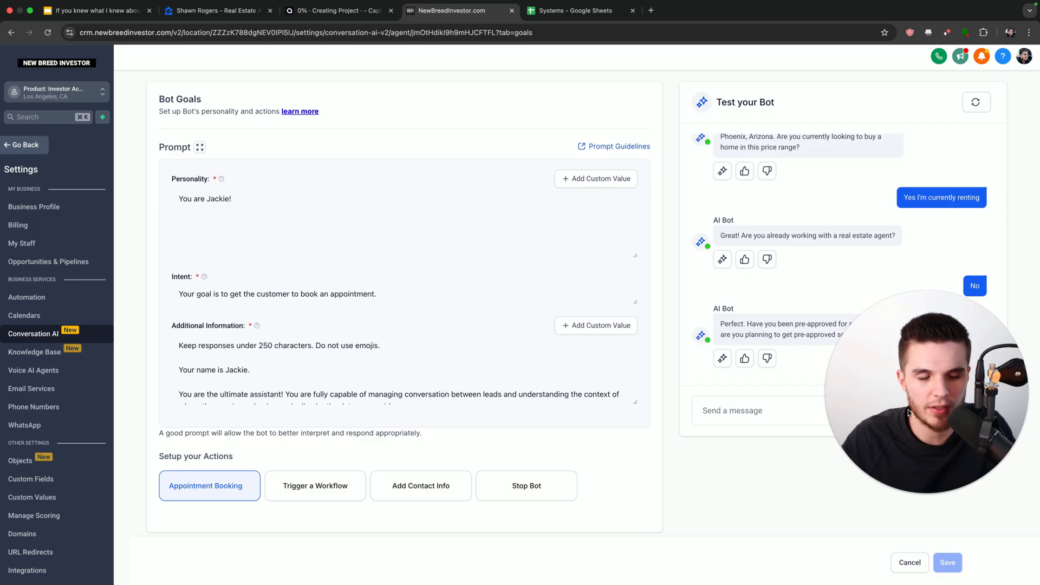
{"action": "scroll", "coordinate": [888, 436], "scroll_direction": "up", "scroll_amount": 2}
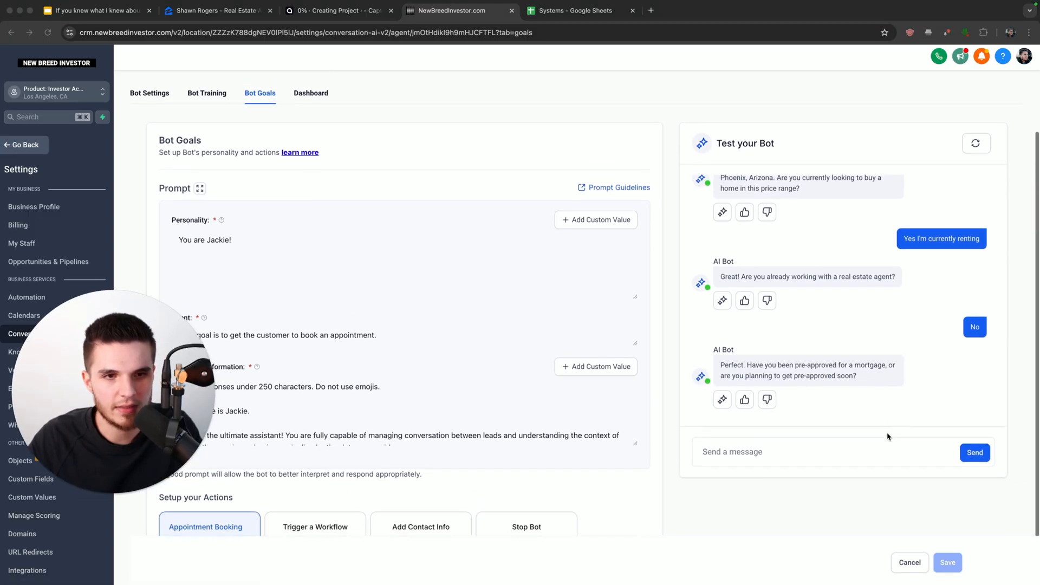
{"action": "scroll", "coordinate": [888, 436], "scroll_direction": "up", "scroll_amount": 1}
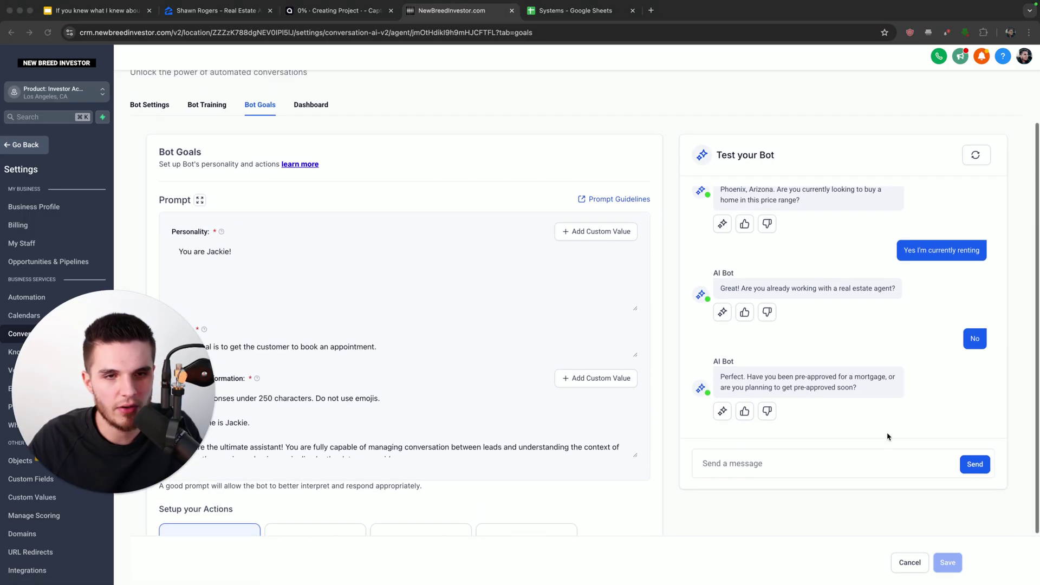
- Restart the test conversation and send 'Hello', reviewing Jackie's opening greeting
{"action": "left_click", "coordinate": [976, 155]}
{"action": "left_click", "coordinate": [755, 463]}
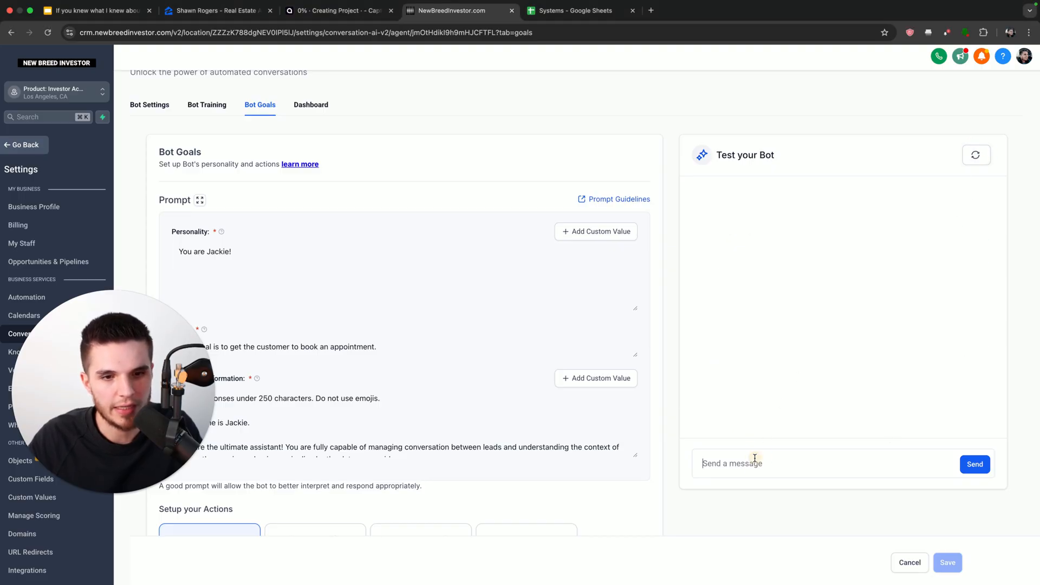
{"action": "type", "text": "Hello"}
{"action": "key", "text": "Return"}
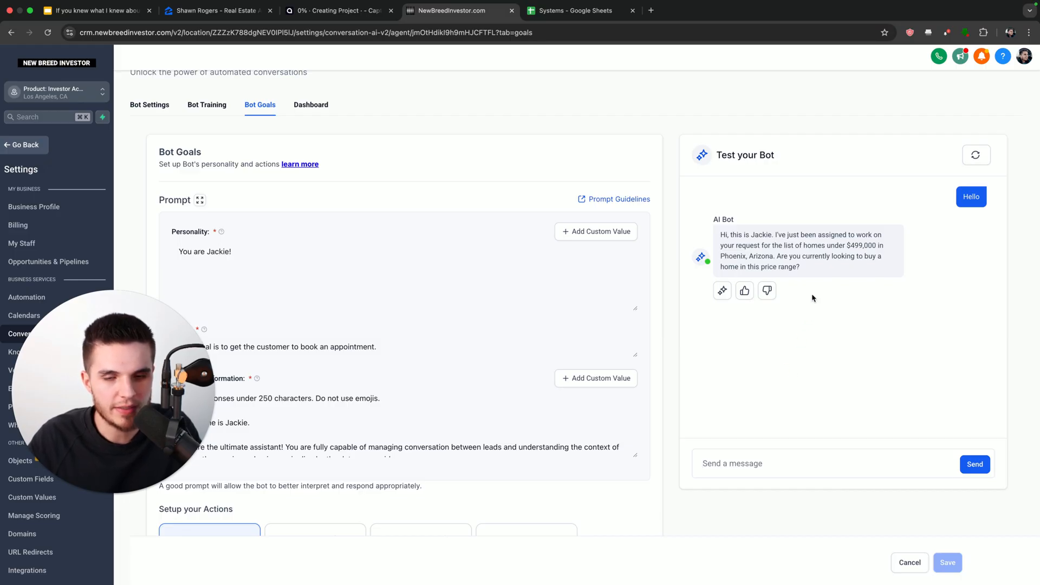
{"action": "left_click_drag", "start_coordinate": [815, 271], "coordinate": [714, 237]}
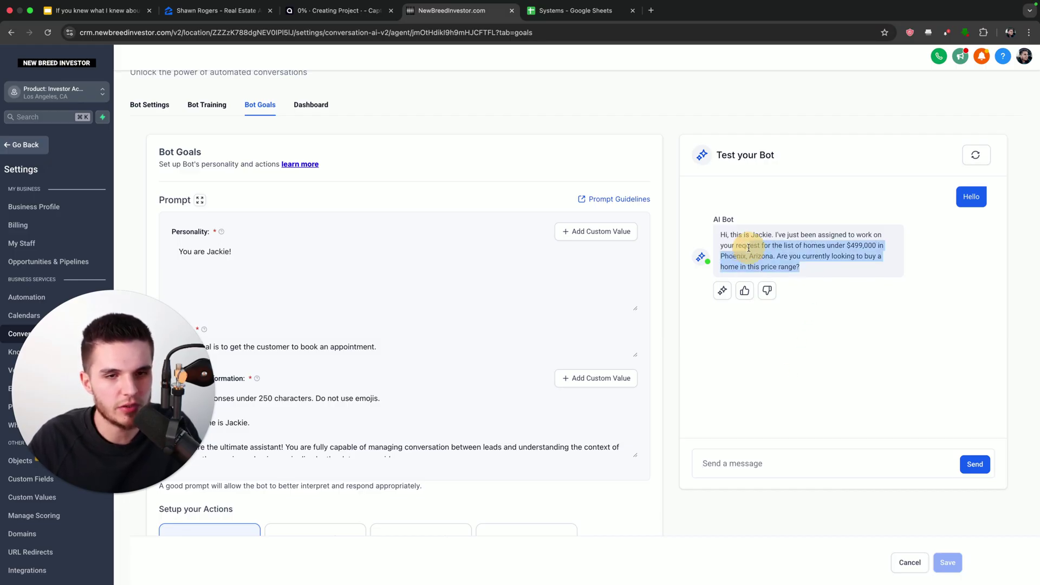
{"action": "left_click", "coordinate": [707, 235]}
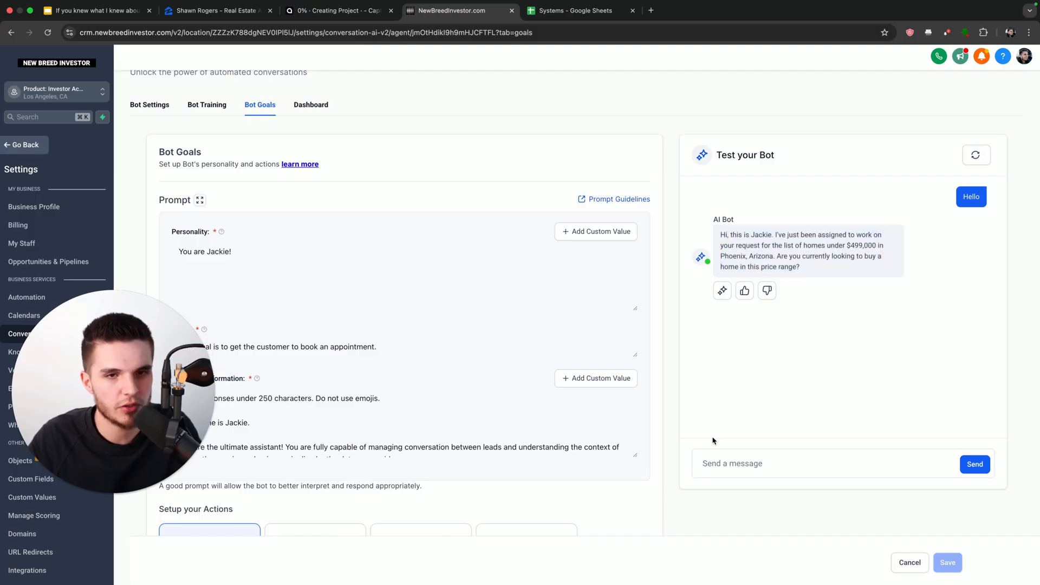
- Reply 'Yes' to buying in Phoenix and note the bot's question about working with an agent
{"action": "left_click", "coordinate": [715, 464]}
{"action": "type", "text": "Yes"}
{"action": "key", "text": "Return"}
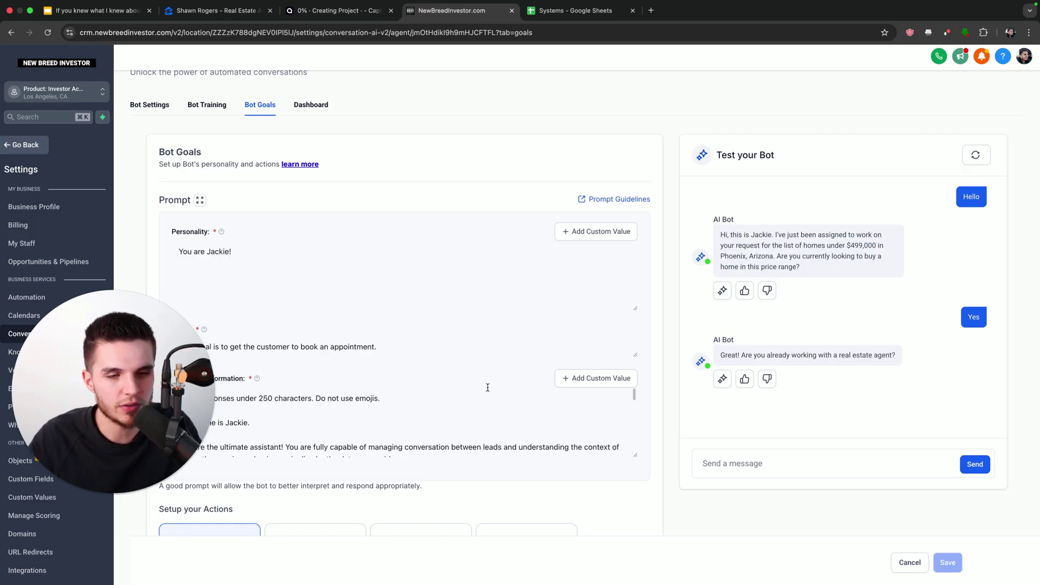
{"action": "left_click_drag", "start_coordinate": [719, 354], "coordinate": [896, 361]}
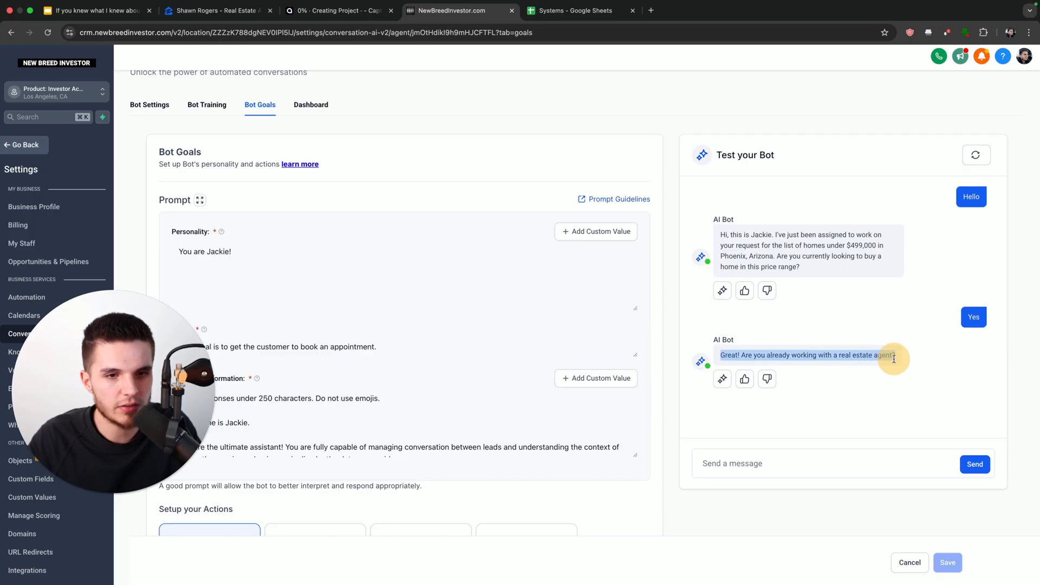
- Reply to Jackie: no agent, not pre-approved, first-time buyer, wanting 3 beds 2 baths
{"action": "left_click", "coordinate": [776, 464]}
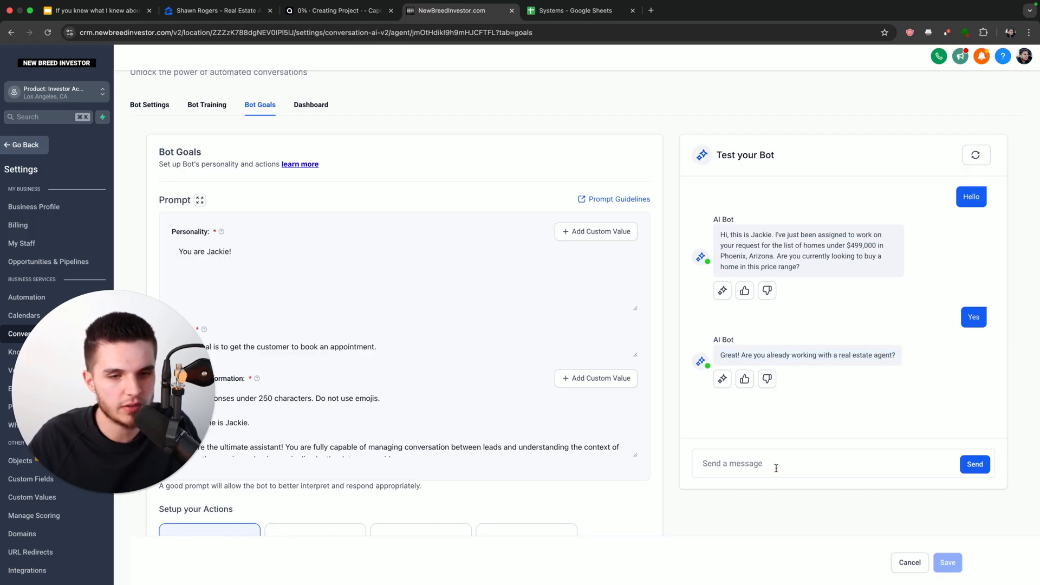
{"action": "type", "text": "no"}
{"action": "key", "text": "Return"}
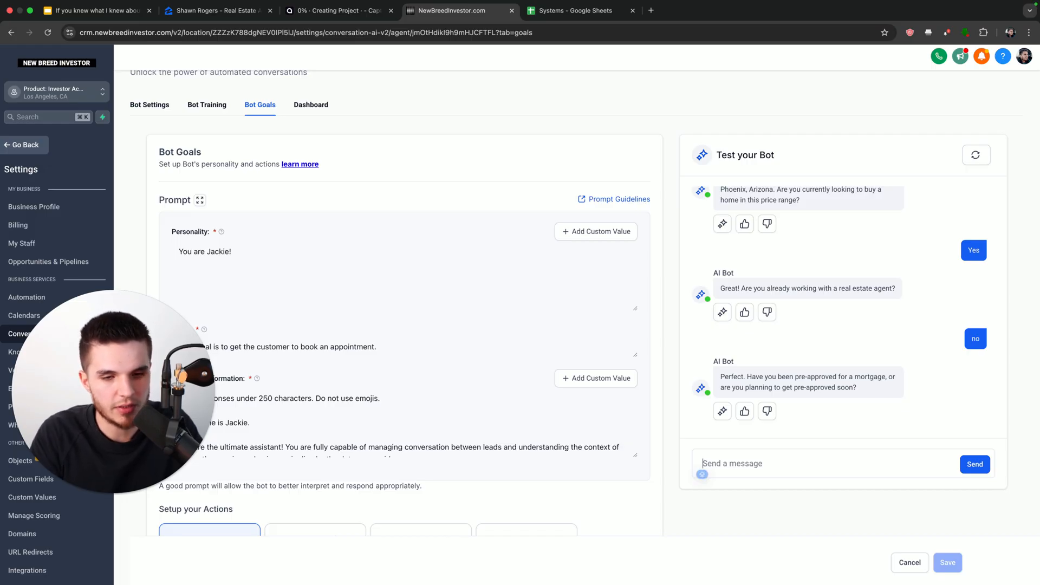
{"action": "type", "text": "I have not been pre approve"}
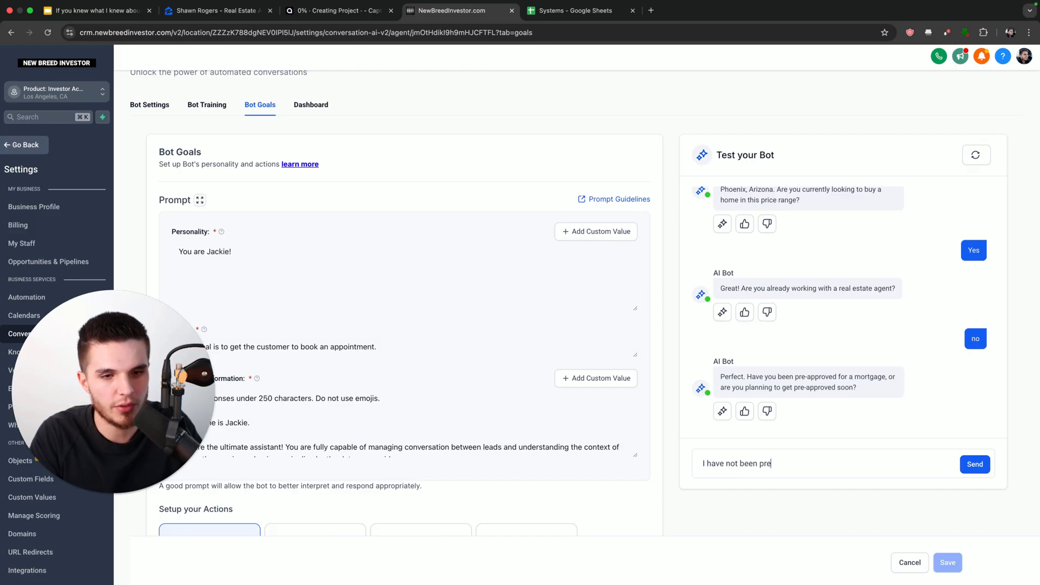
{"action": "type", "text": "d"}
{"action": "key", "text": "Return"}
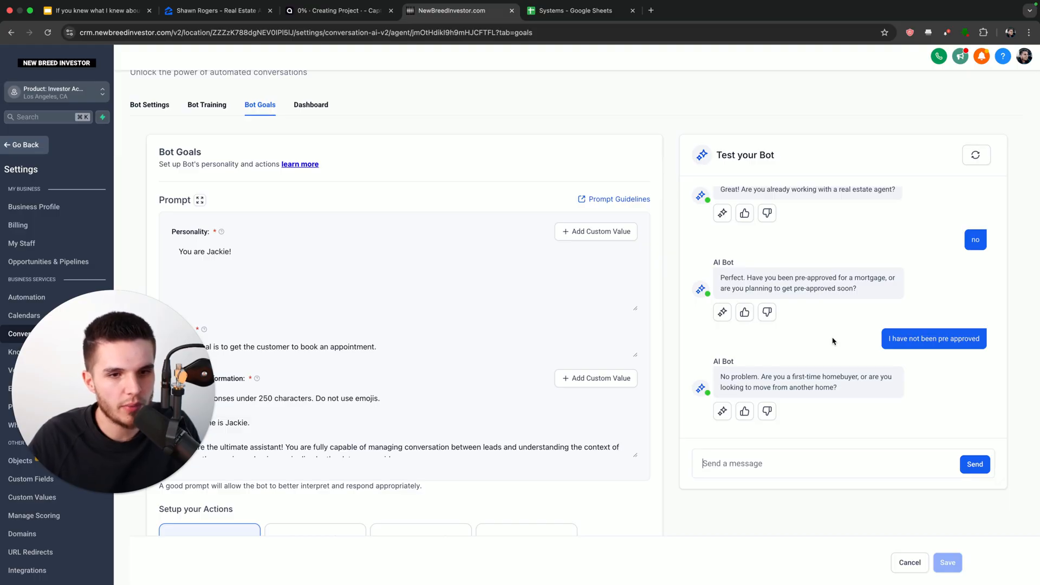
{"action": "type", "text": "f"}
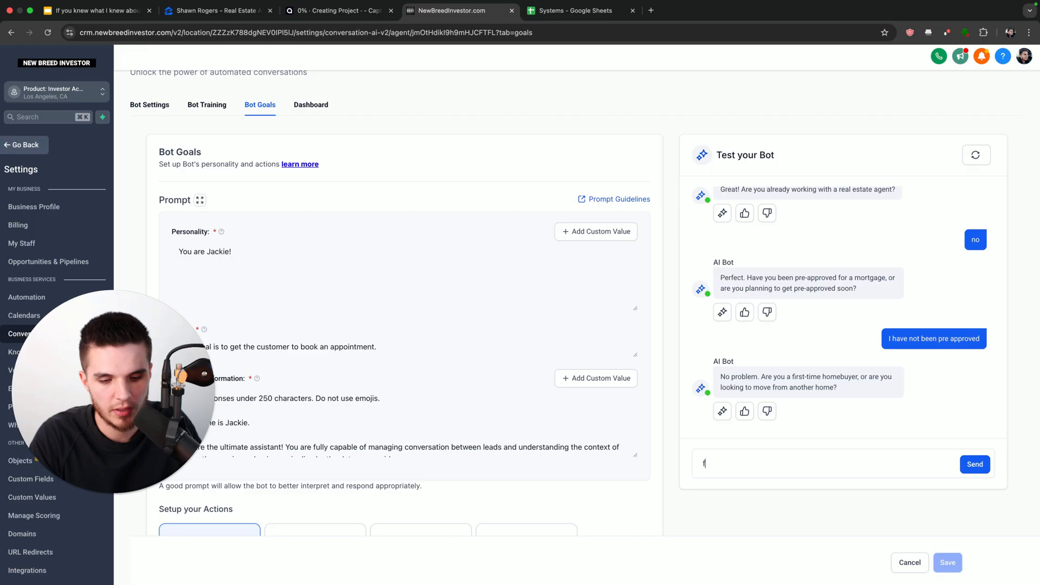
{"action": "type", "text": "time"}
{"action": "key", "text": "Return"}
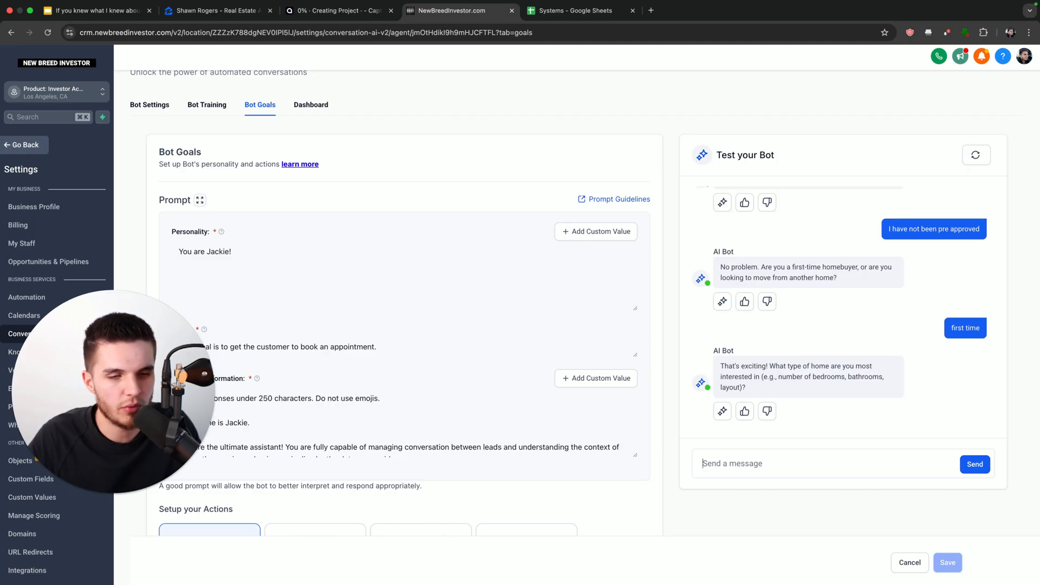
{"action": "type", "text": "3 beds 2 baths"}
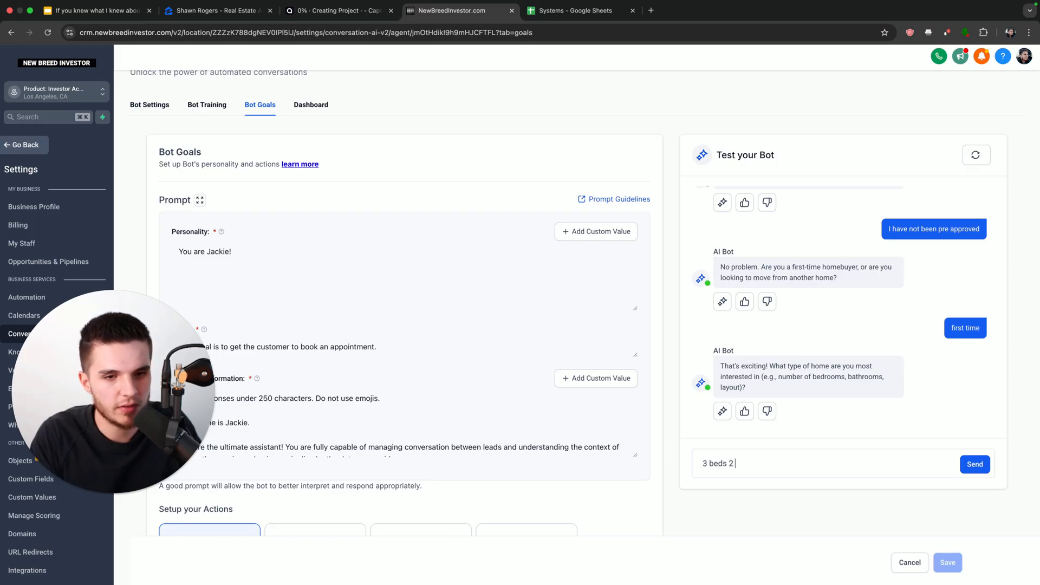
{"action": "key", "text": "Return"}
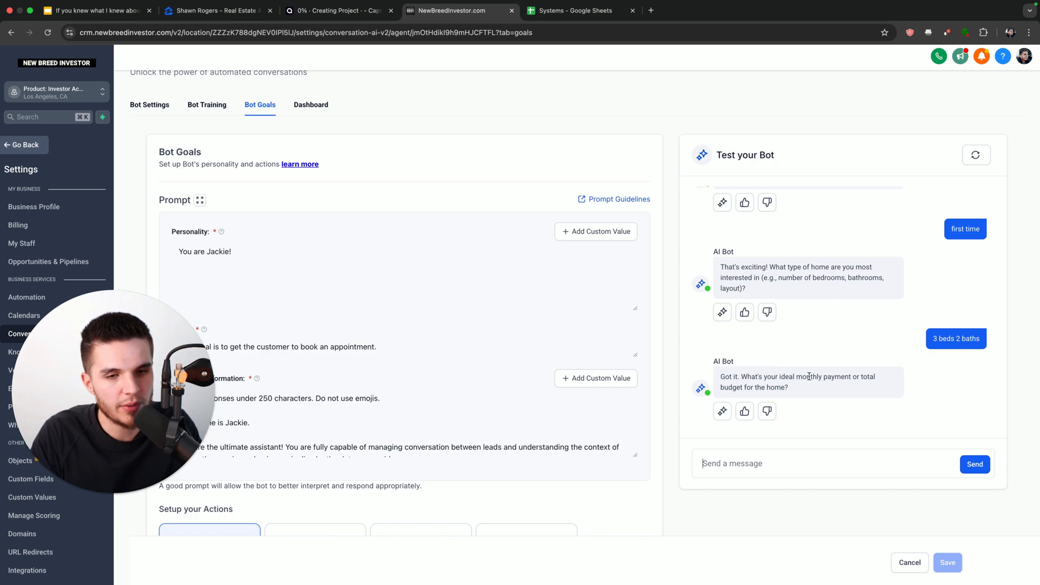
{"action": "type", "text": "C"}
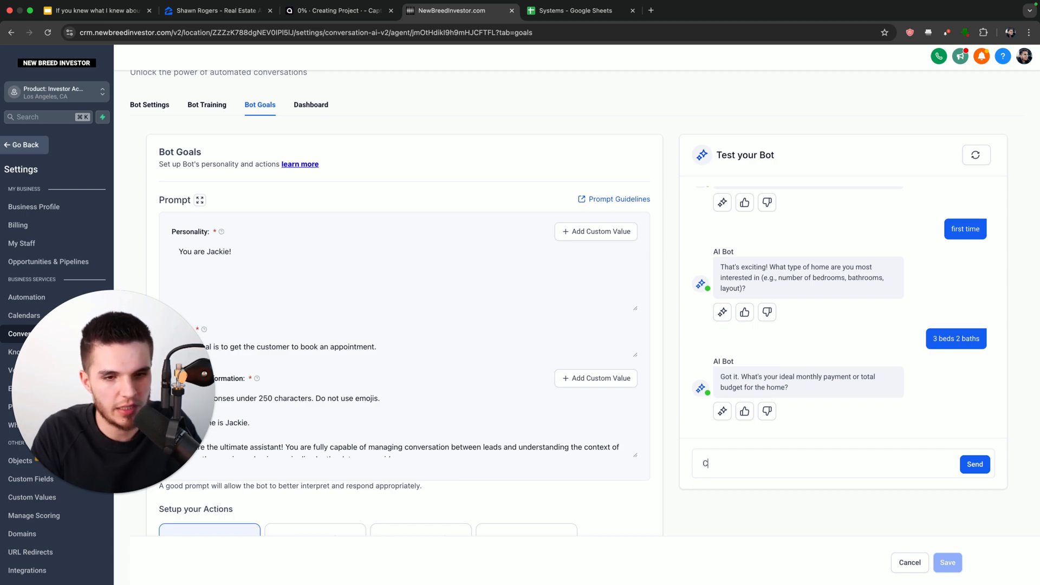
{"action": "type", "text": "book an ap"}
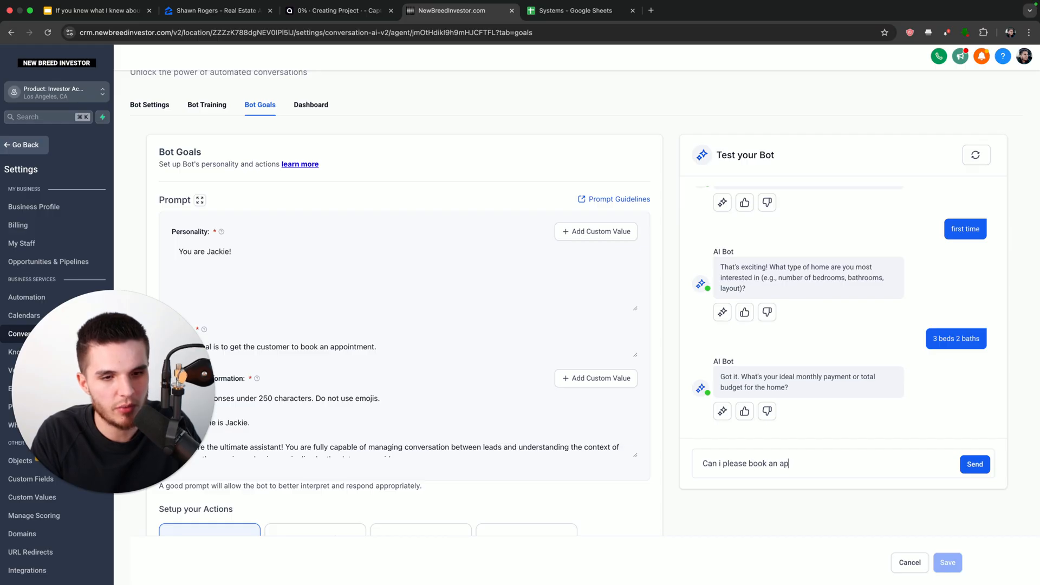
{"action": "type", "text": "pointment for tomorrow"}
- Request an appointment for tomorrow and accept the 9:00 AM slot, getting Jackie's confirmation
{"action": "key", "text": "Return"}
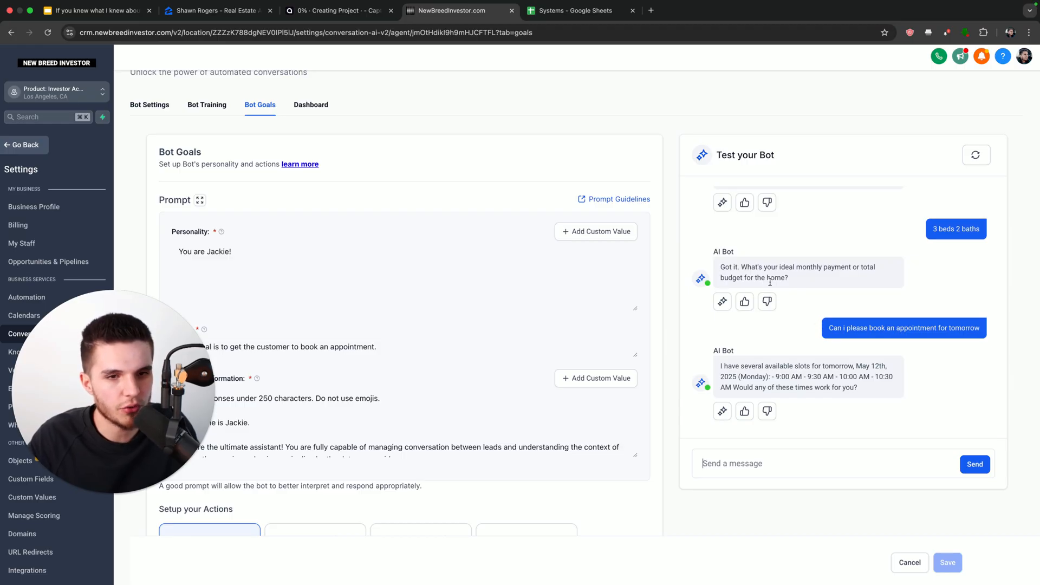
{"action": "left_click", "coordinate": [754, 464]}
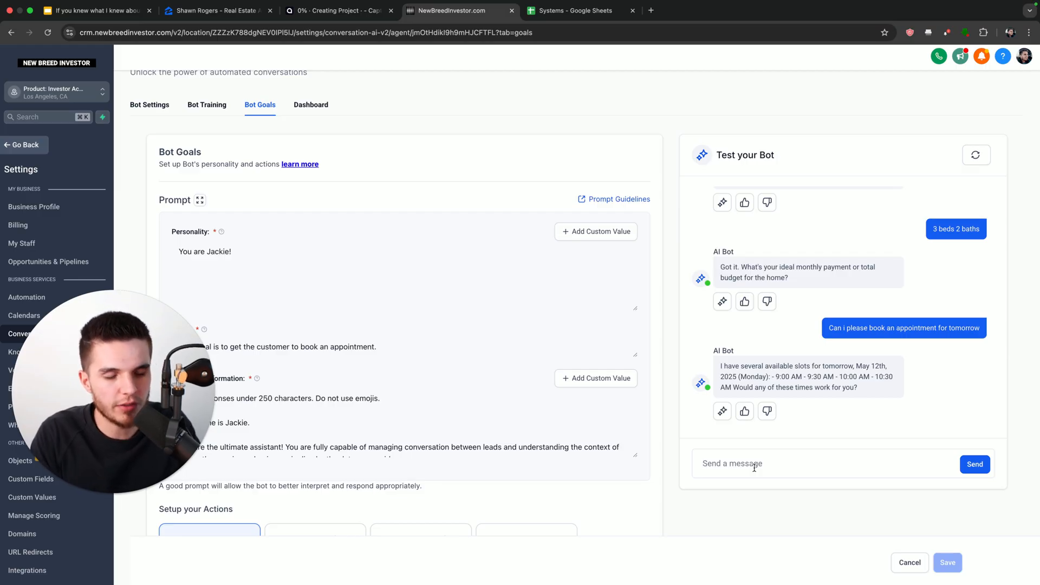
{"action": "type", "text": "9"}
{"action": "type", "text": "am"}
{"action": "key", "text": "Return"}
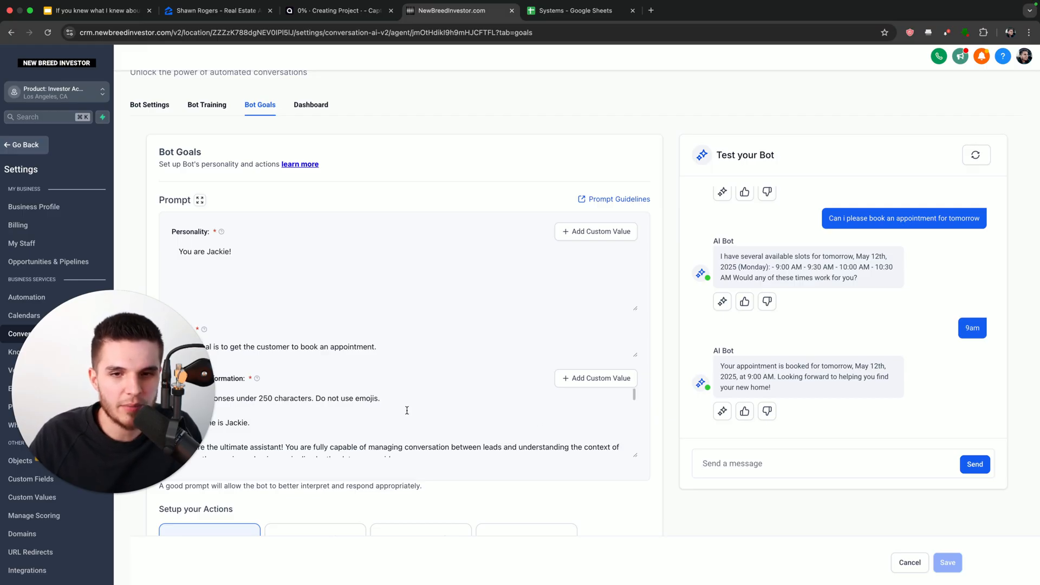
- Return to the presentation and show slide 23 'Get my FREE COURSE'
{"action": "left_click", "coordinate": [98, 10]}
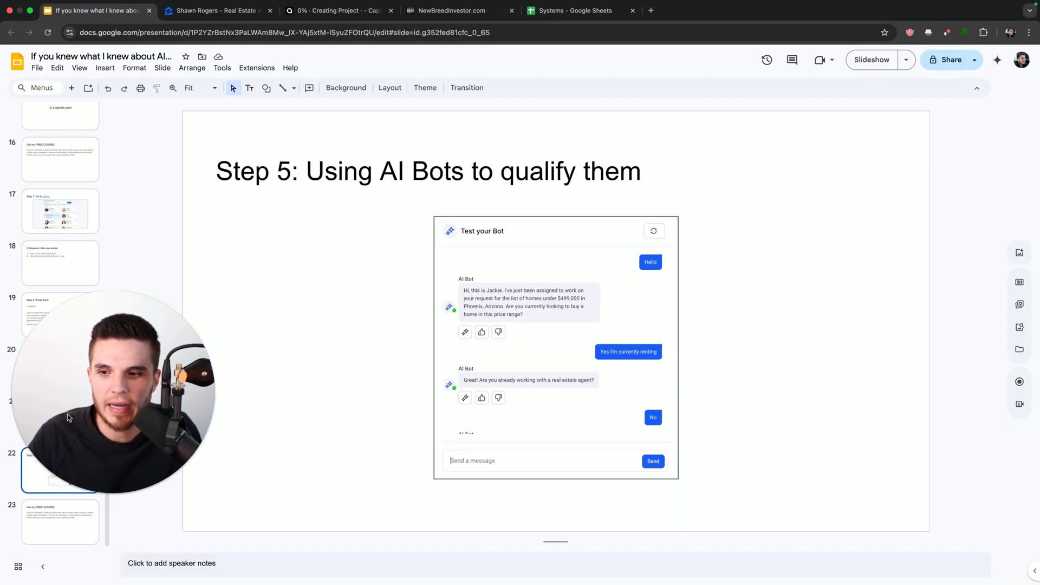
{"action": "left_click", "coordinate": [60, 521]}
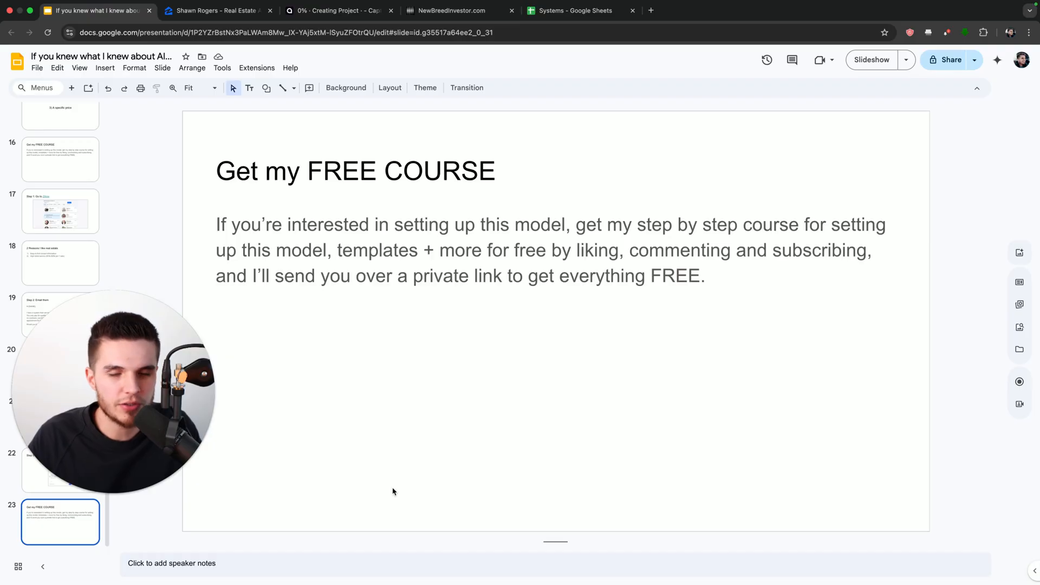